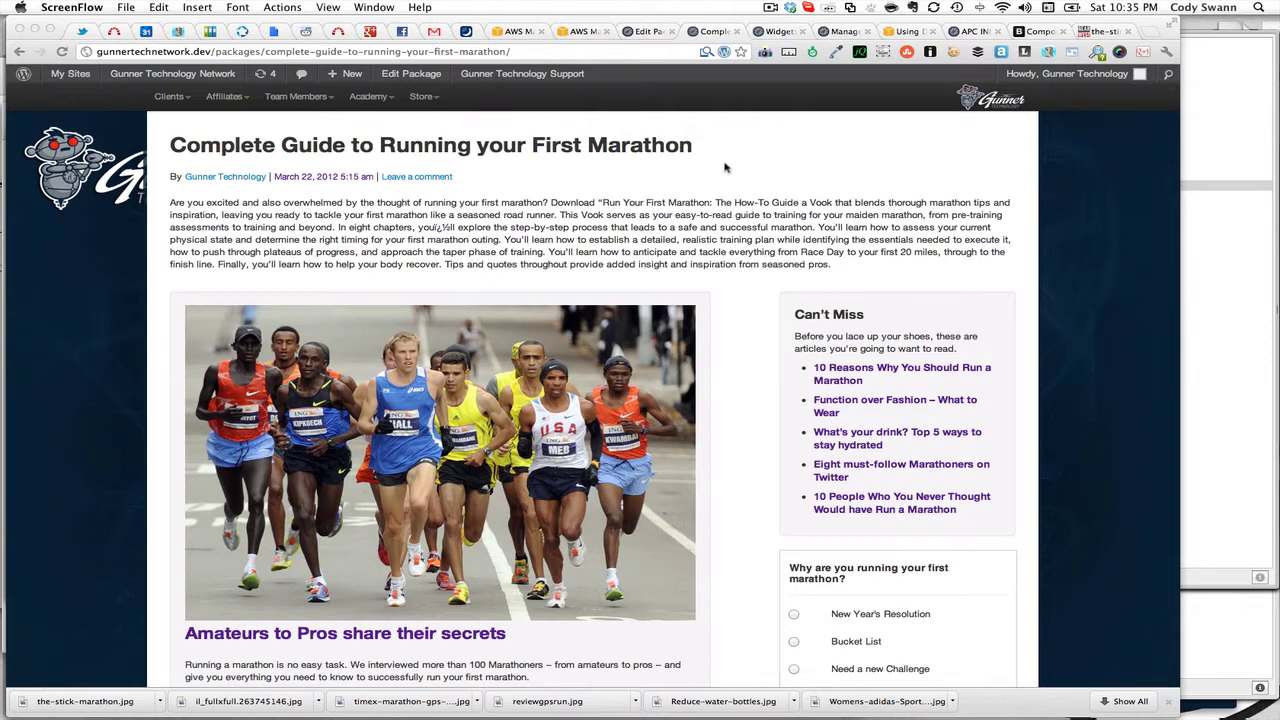
Step: Post the comment "khlkjhlkjhkjl" on the Complete Guide to Running your First Marathon package page
click(582, 146)
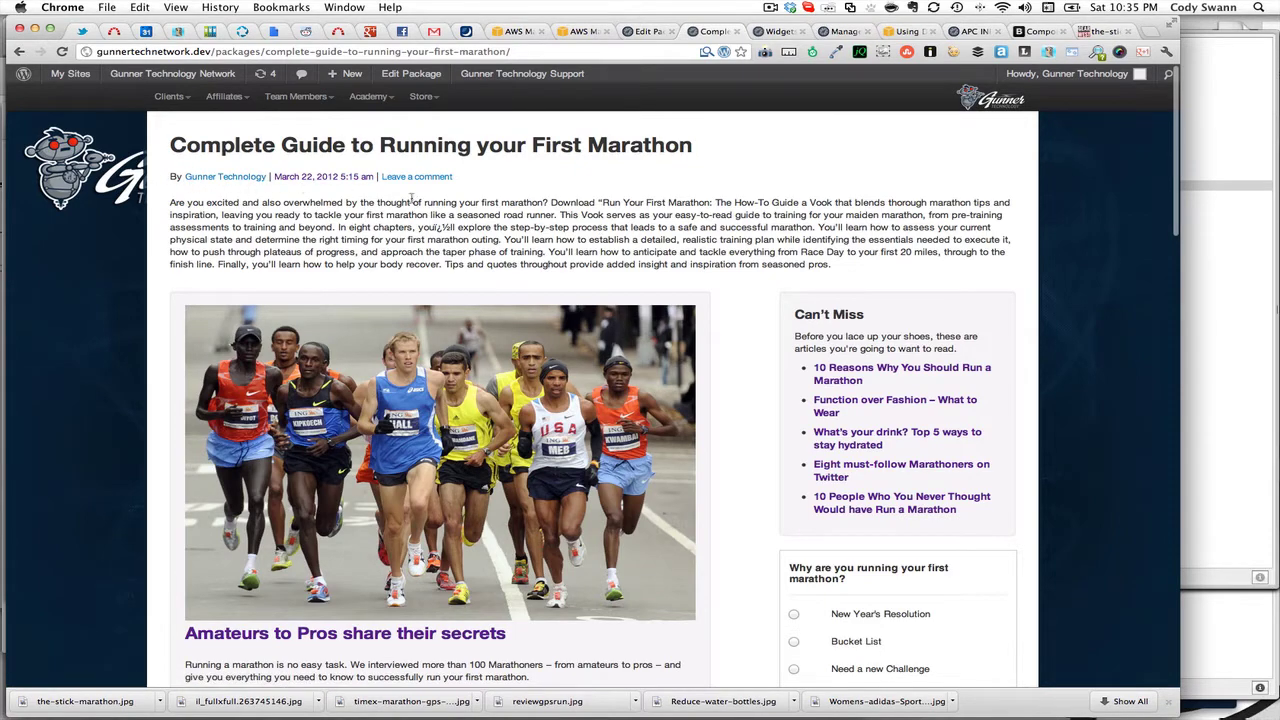
scroll(428, 190, down, 20)
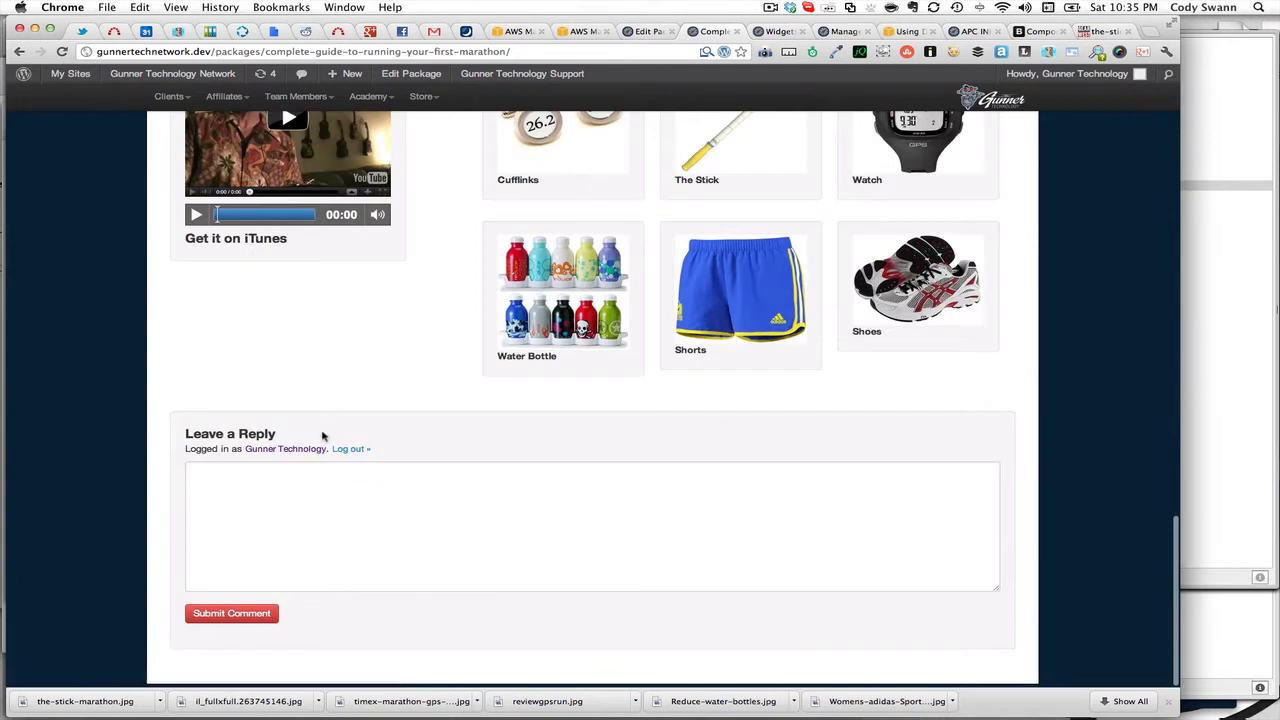
click(308, 491)
text(khlkjhlkjhkjl)
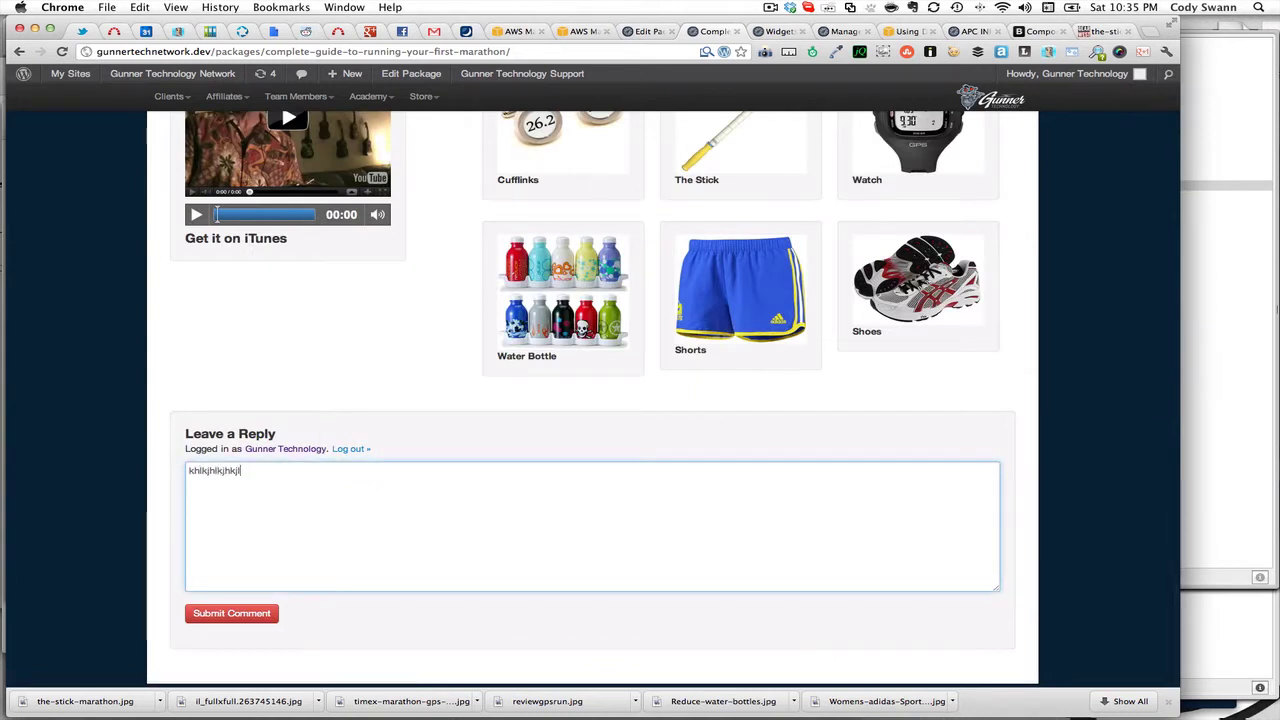
click(257, 611)
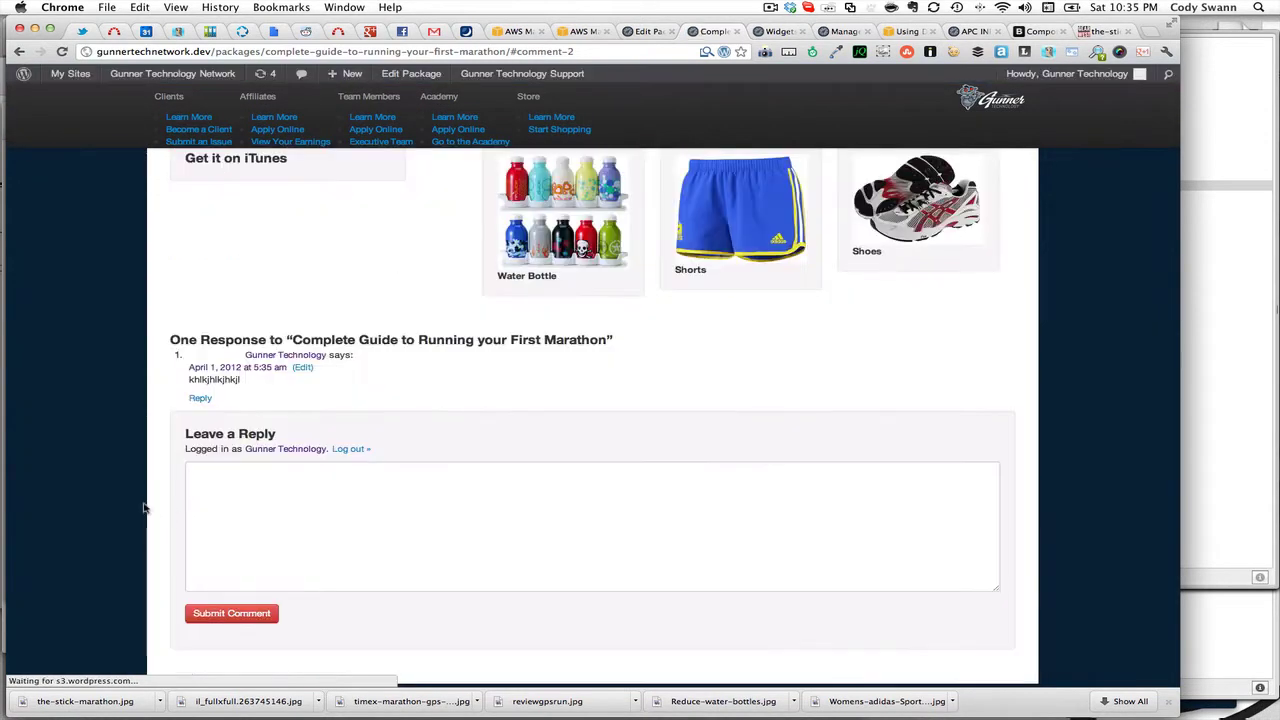
scroll(255, 457, down, 3)
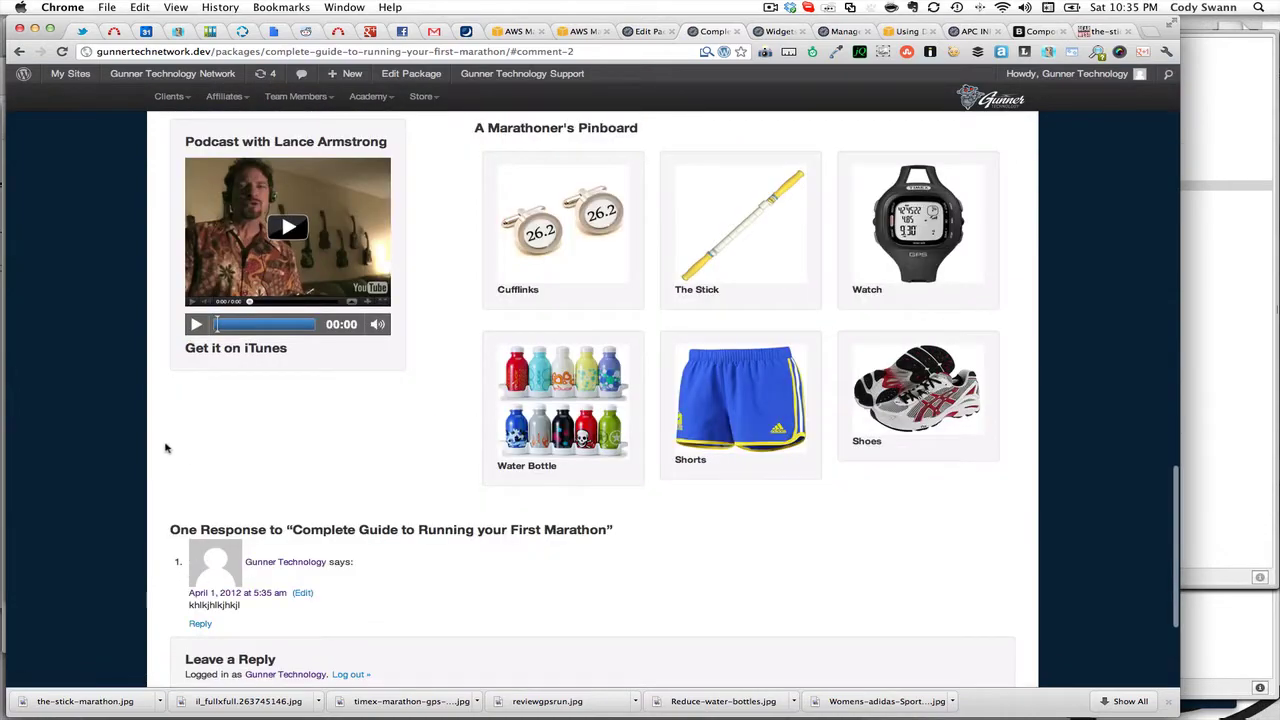
Step: Examine the package page's introductory paragraph and the featured story beneath it
scroll(166, 448, up, 15)
scroll(166, 448, up, 3)
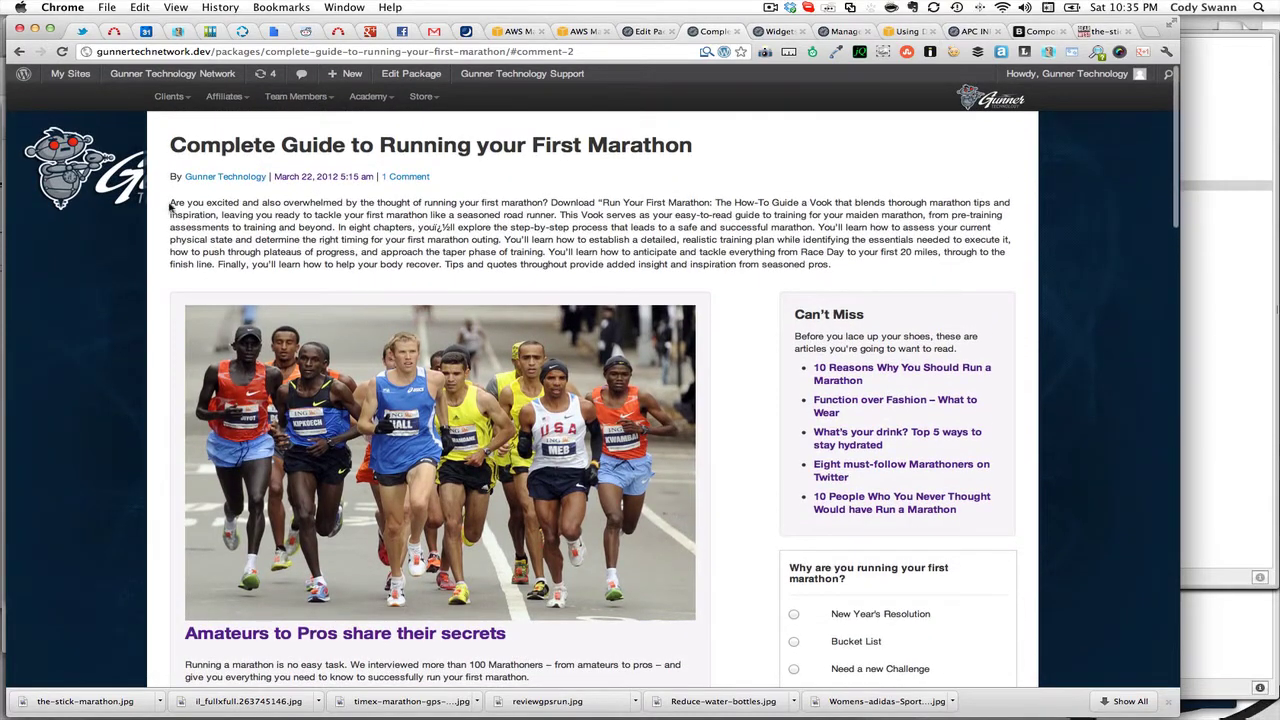
drag(170, 207, 832, 267)
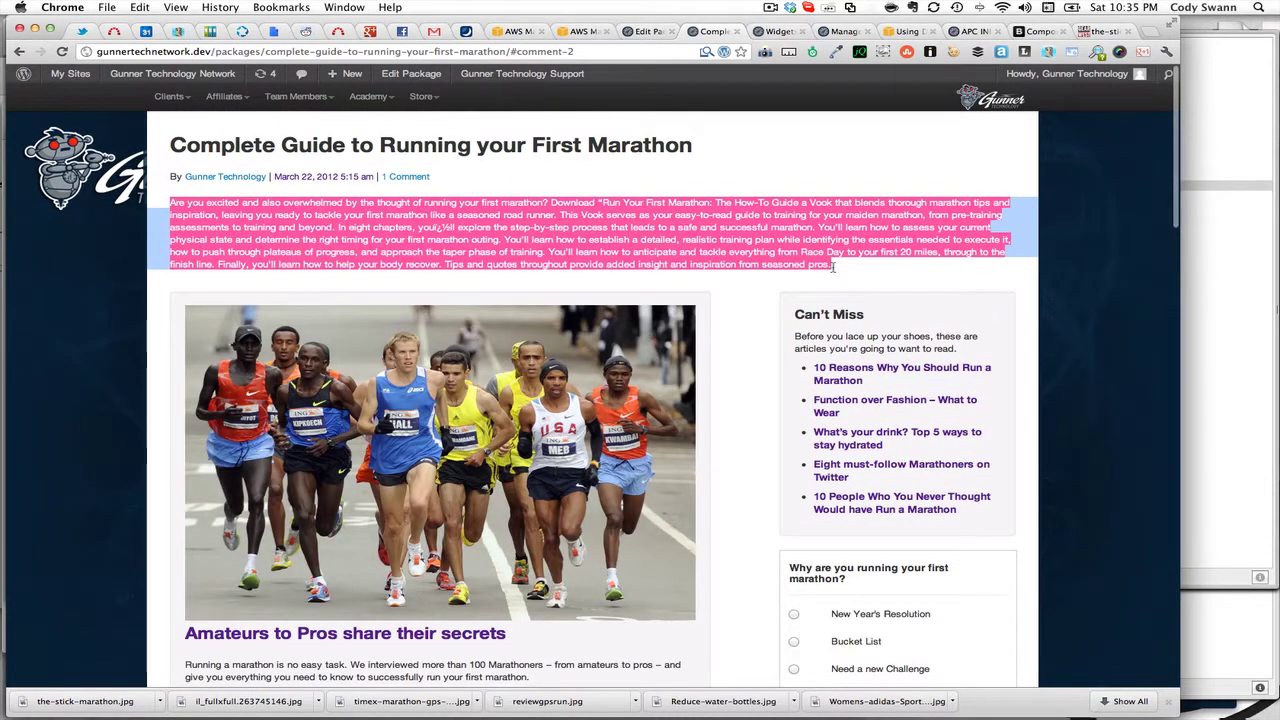
click(782, 280)
scroll(733, 290, down, 1)
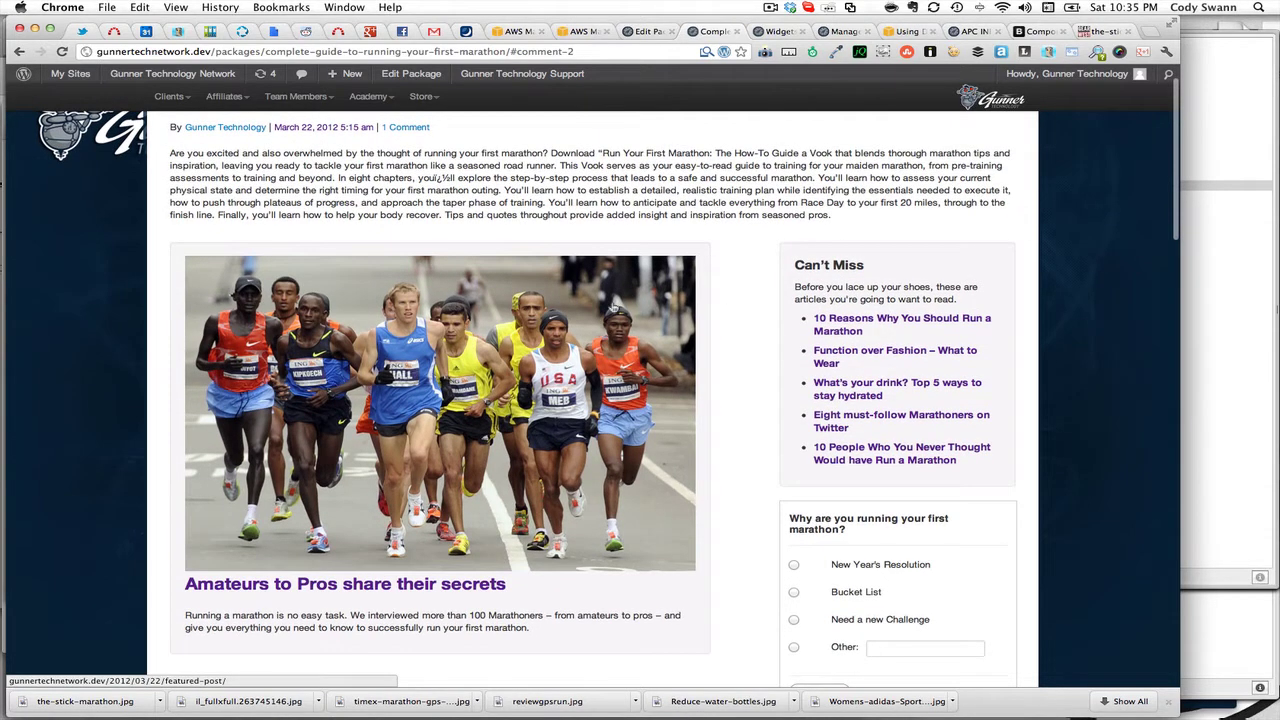
scroll(613, 308, down, 3)
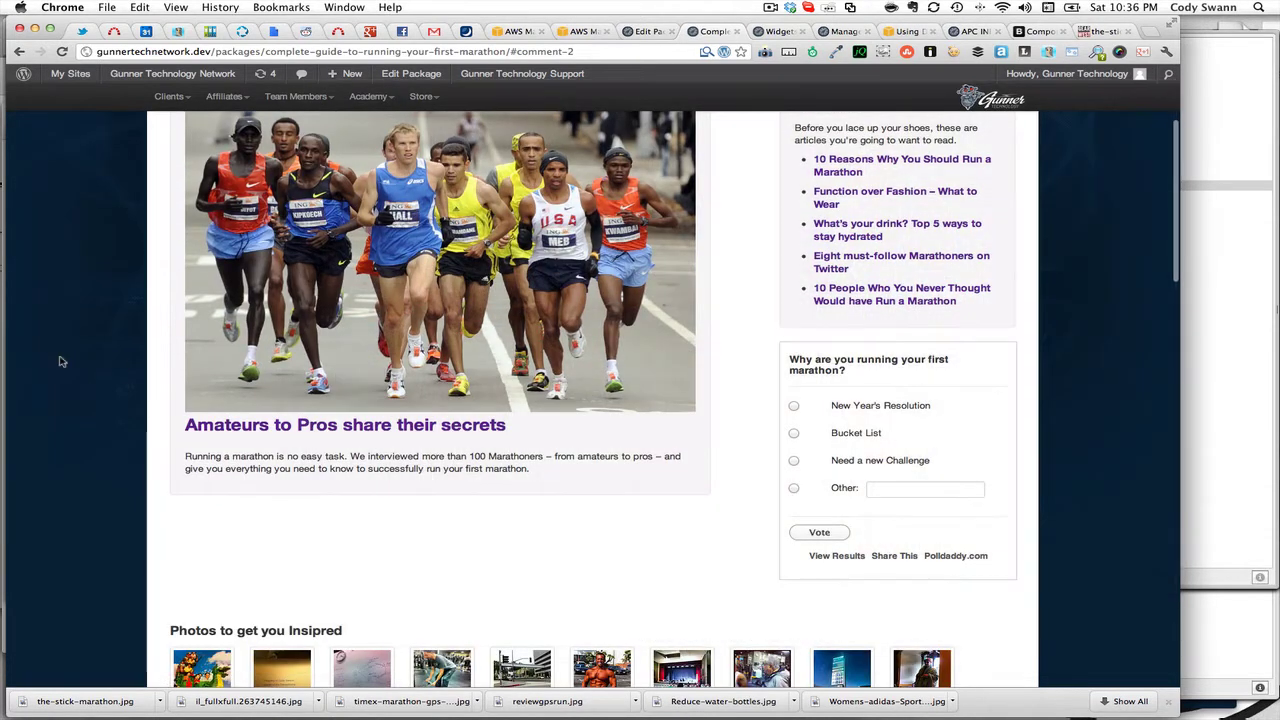
scroll(60, 361, up, 2)
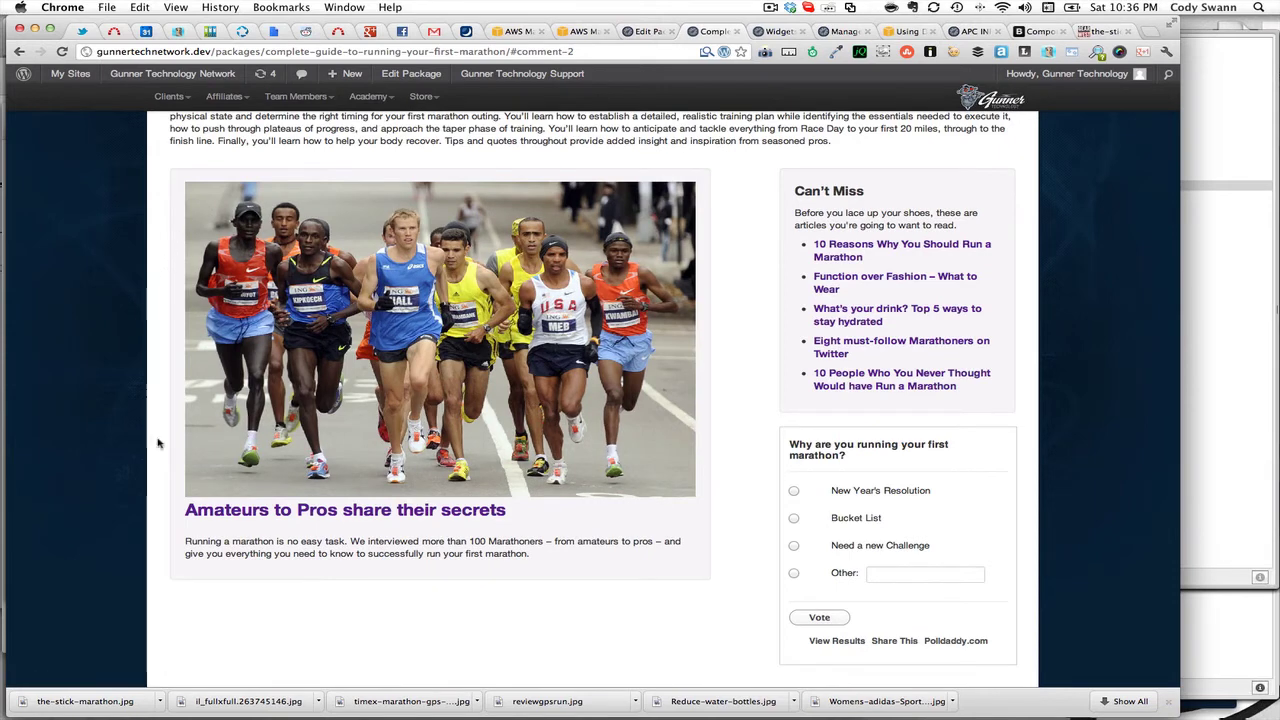
Step: Open the featured post "Amateurs to Pros share their secrets", look through it and return to the beginning of the package page
click(268, 507)
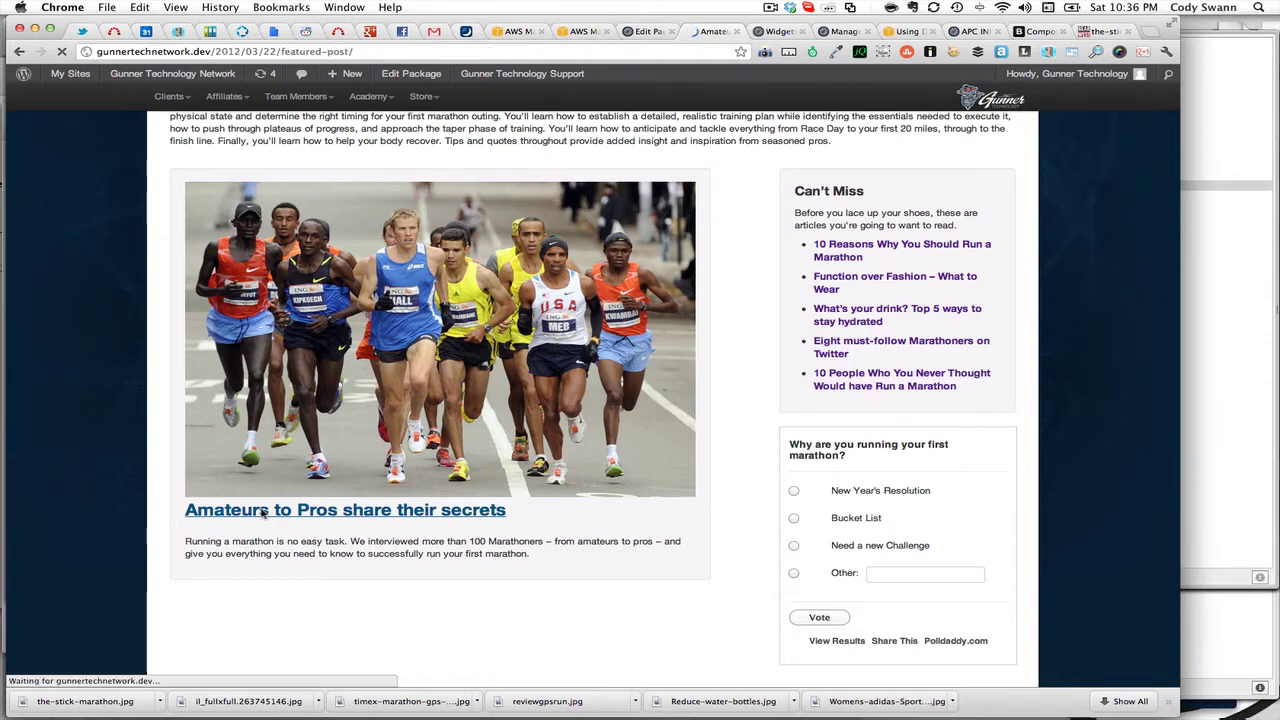
scroll(83, 496, down, 5)
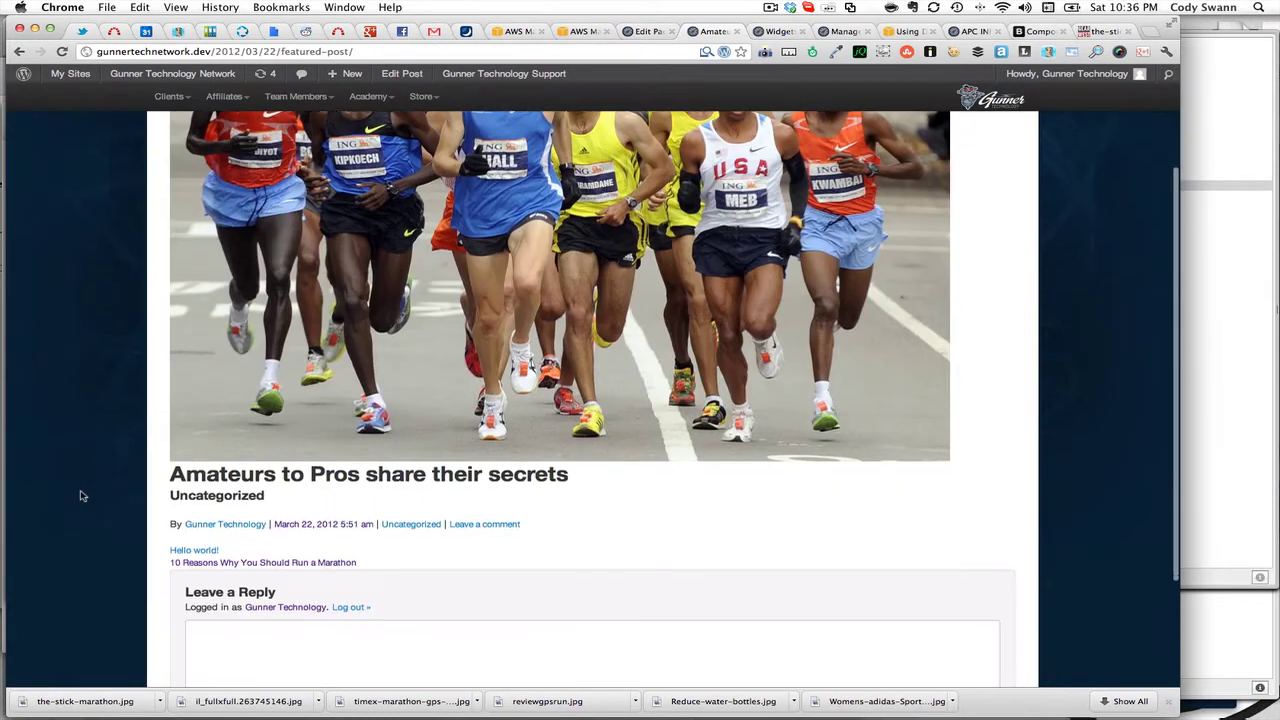
scroll(111, 407, up, 5)
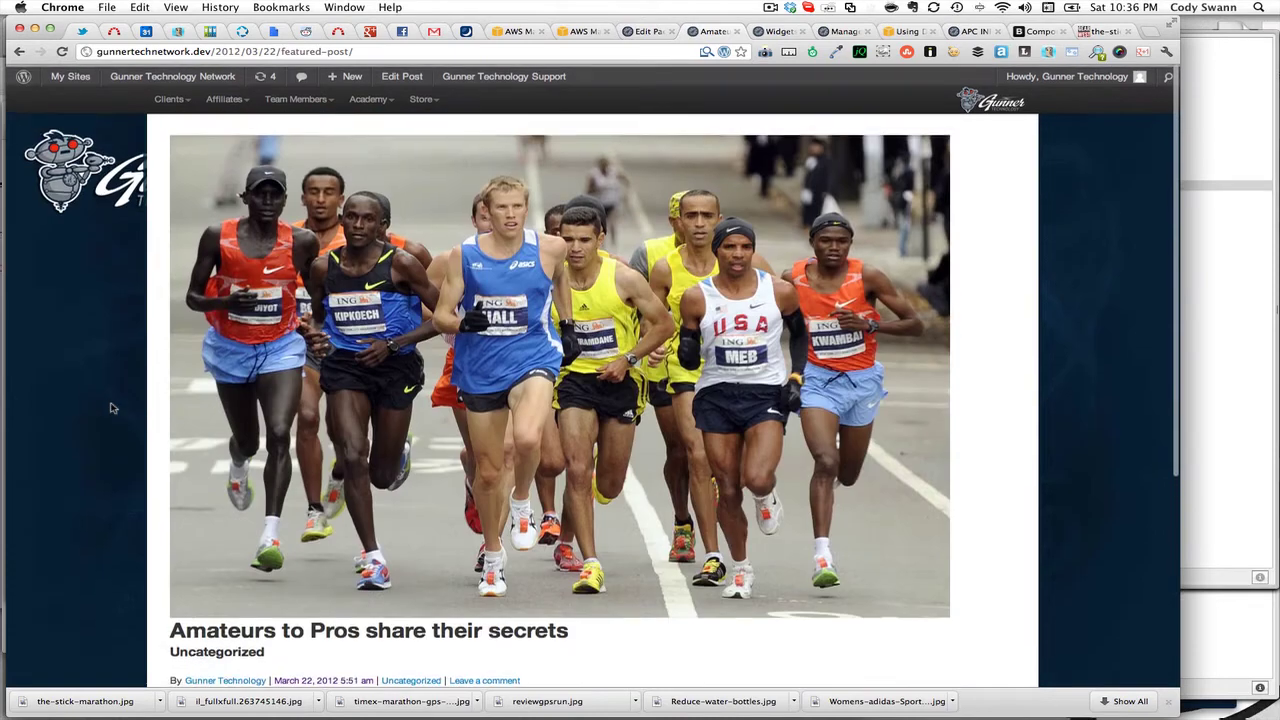
key(BackSpace)
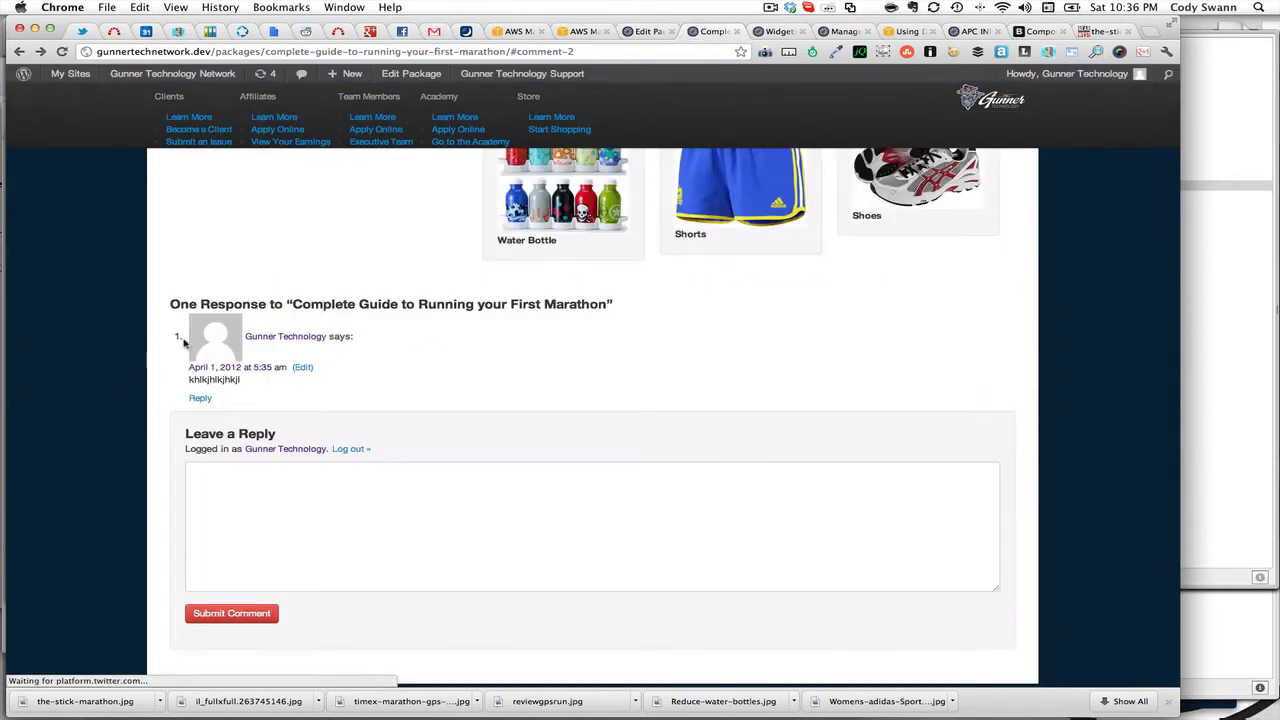
scroll(185, 344, up, 15)
scroll(185, 344, up, 18)
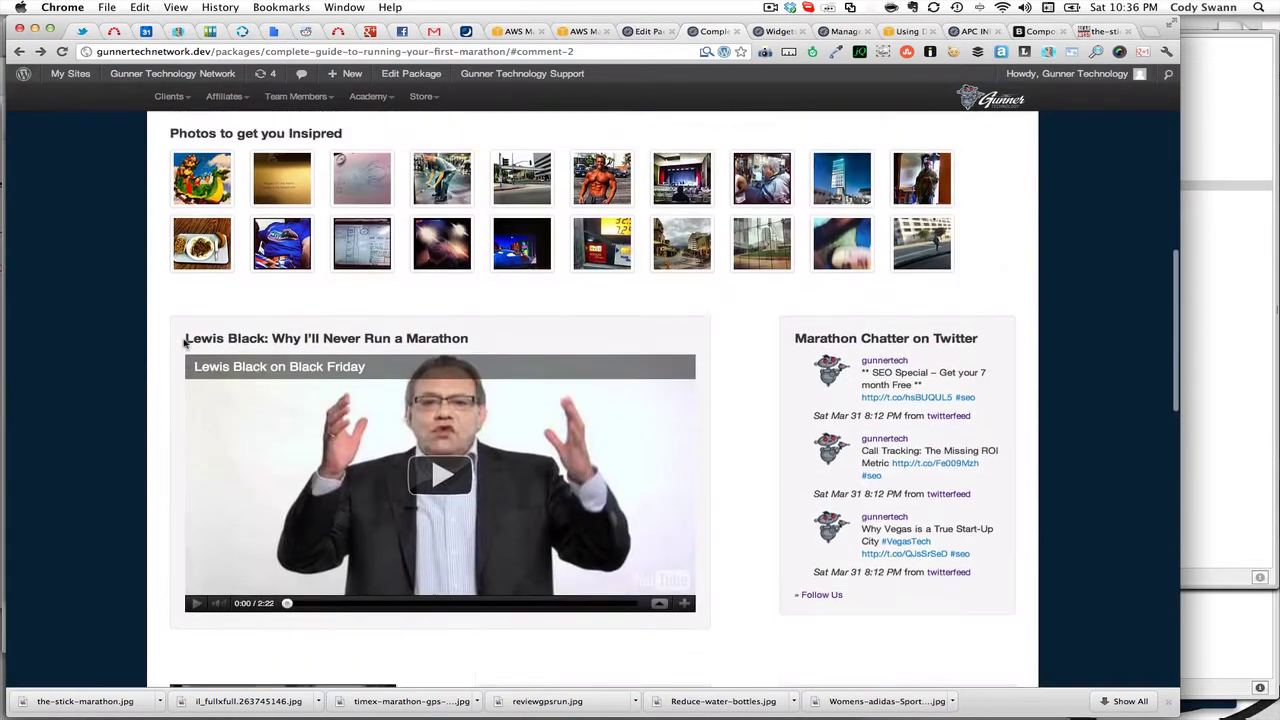
scroll(185, 344, up, 4)
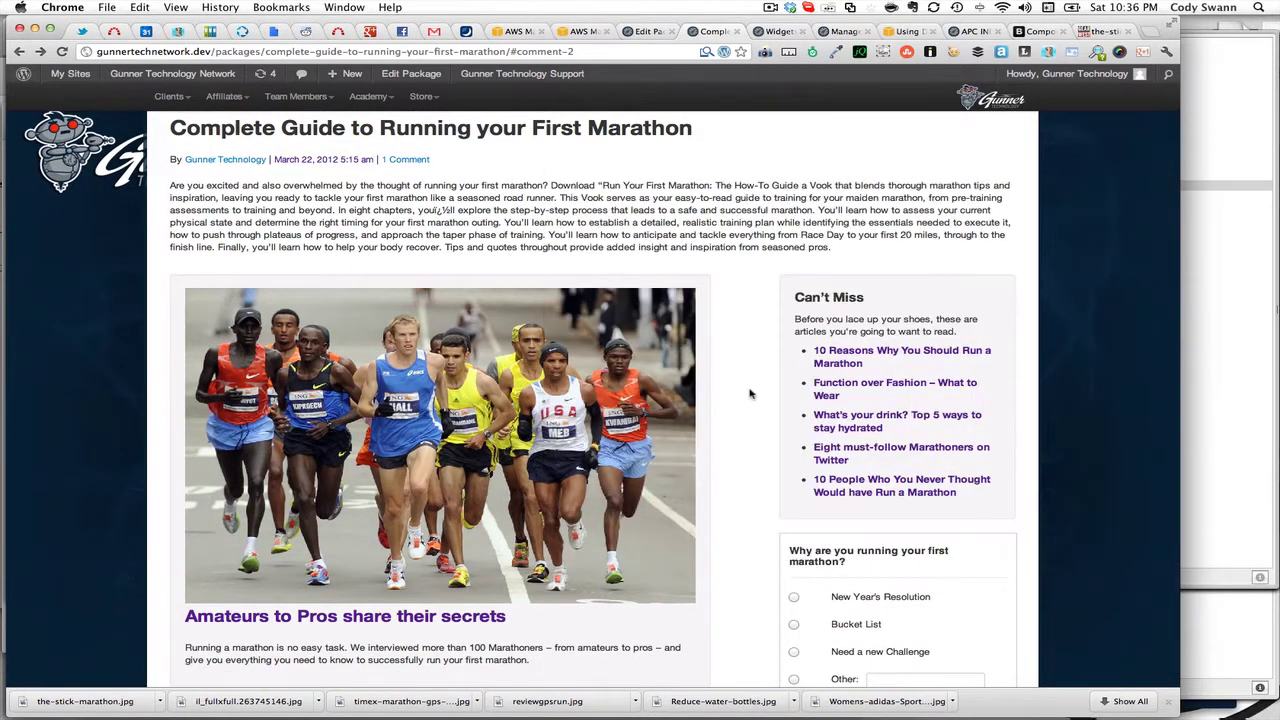
Step: Review the Can't Miss articles and submit a New Year's Resolution vote in the "Why are you running your first marathon?" poll
scroll(751, 395, down, 1)
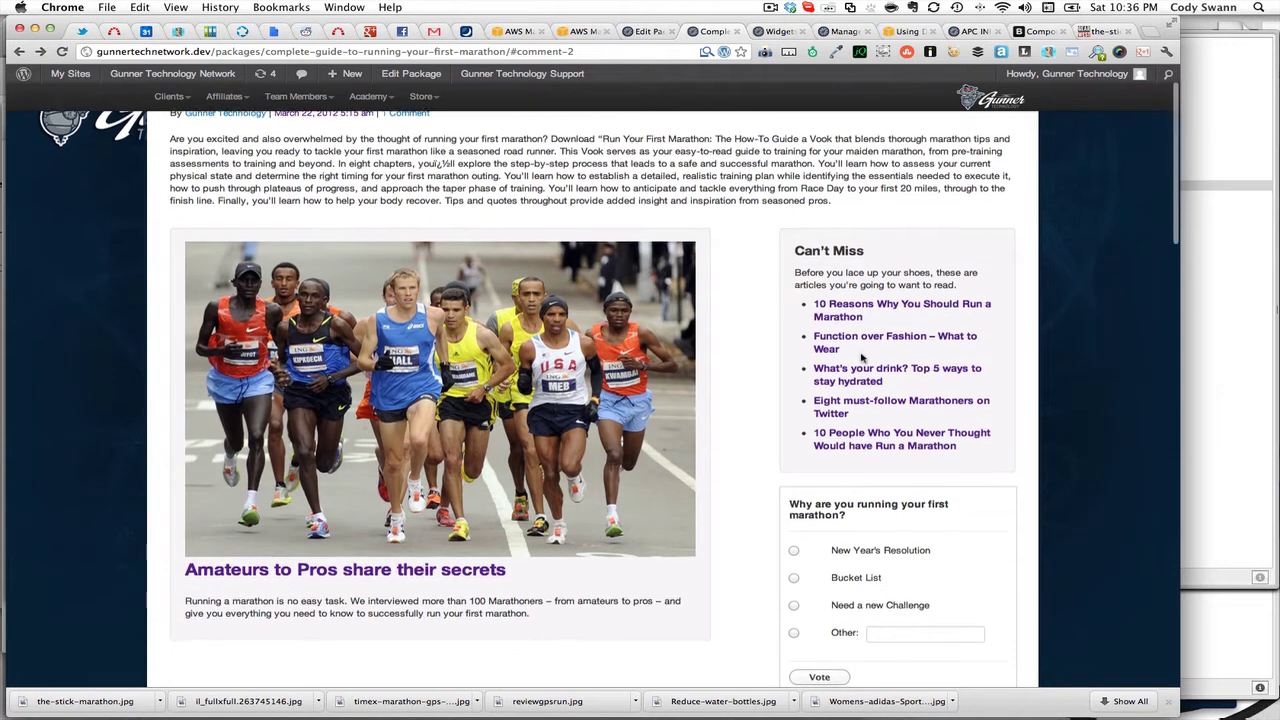
scroll(861, 357, down, 2)
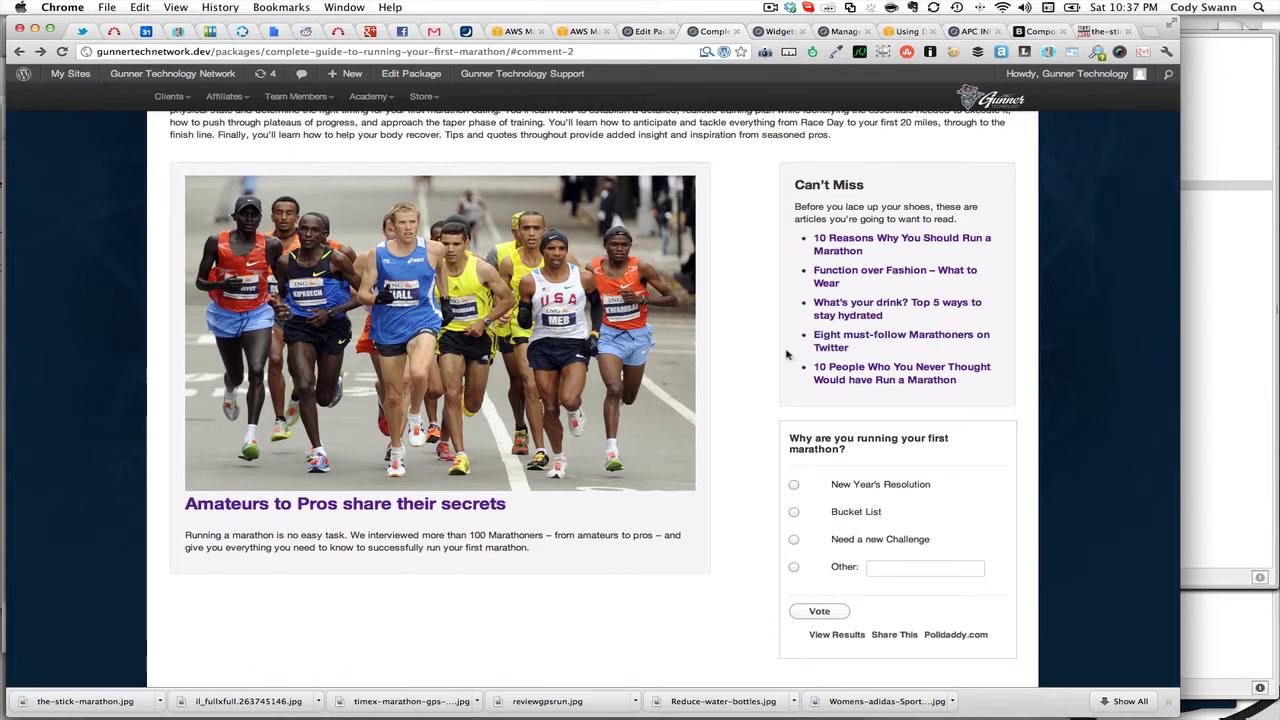
scroll(786, 354, down, 1)
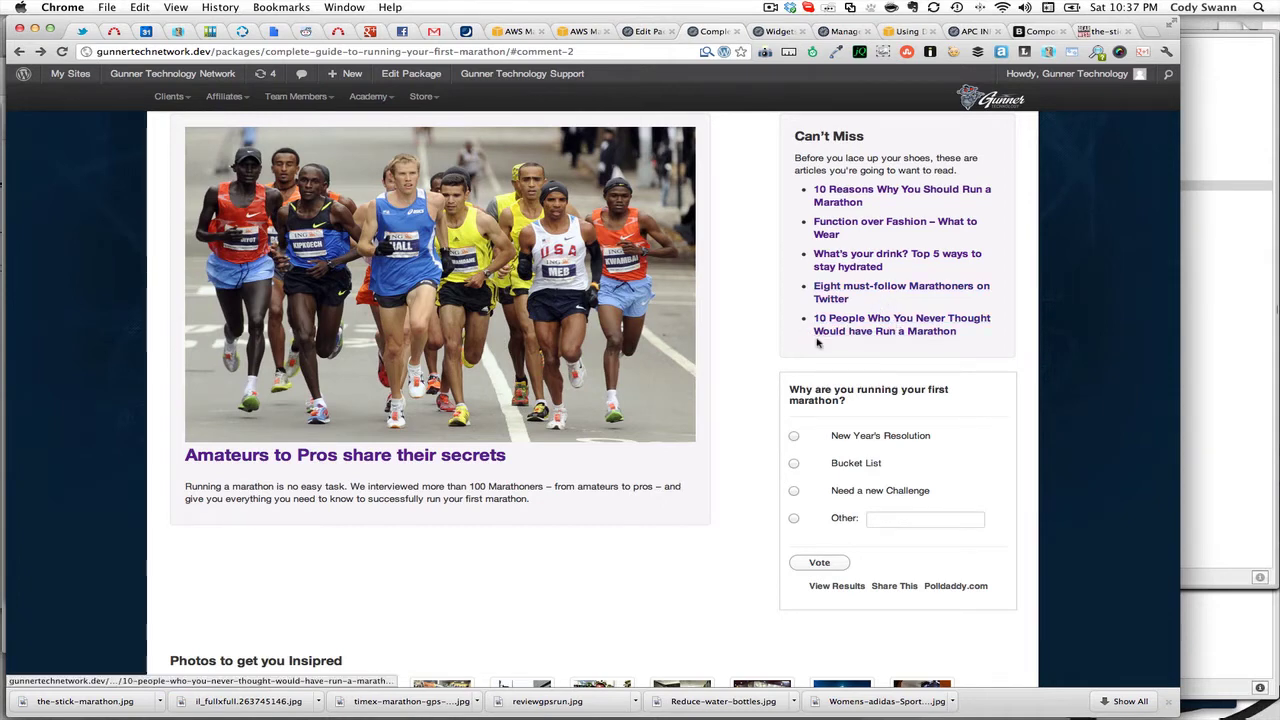
scroll(818, 341, up, 1)
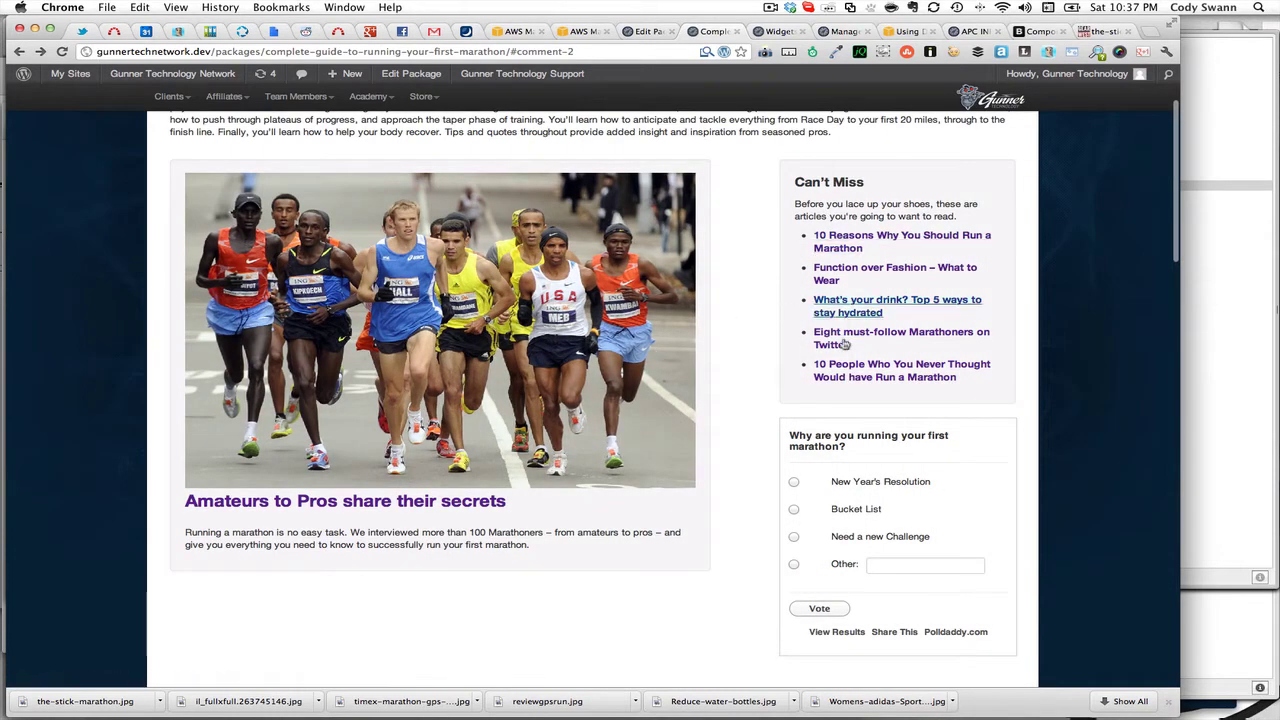
scroll(760, 372, down, 3)
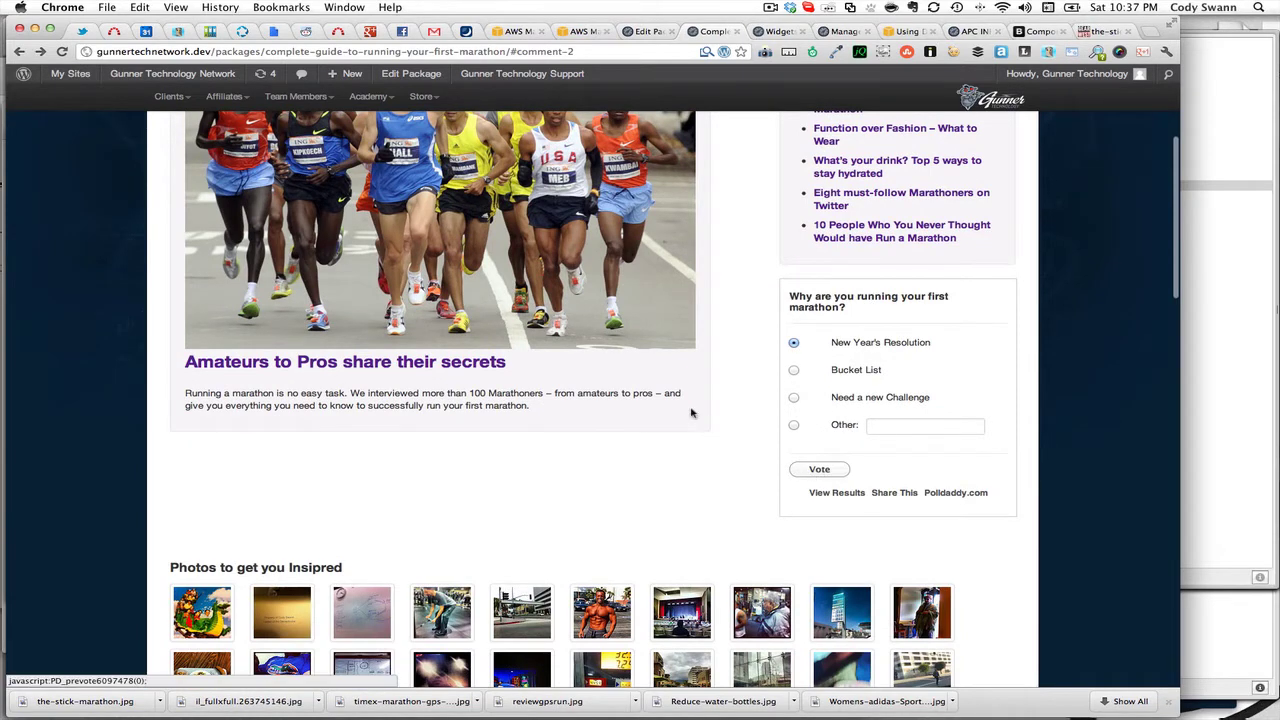
scroll(691, 474, down, 3)
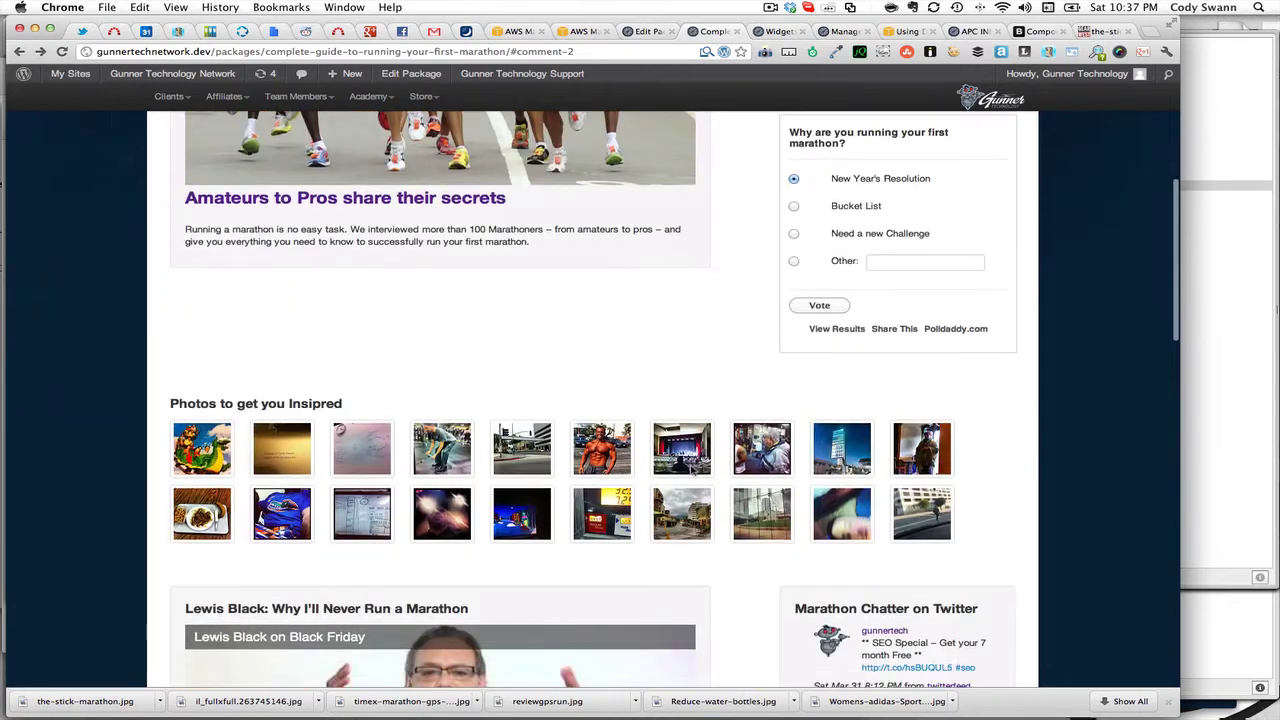
click(815, 303)
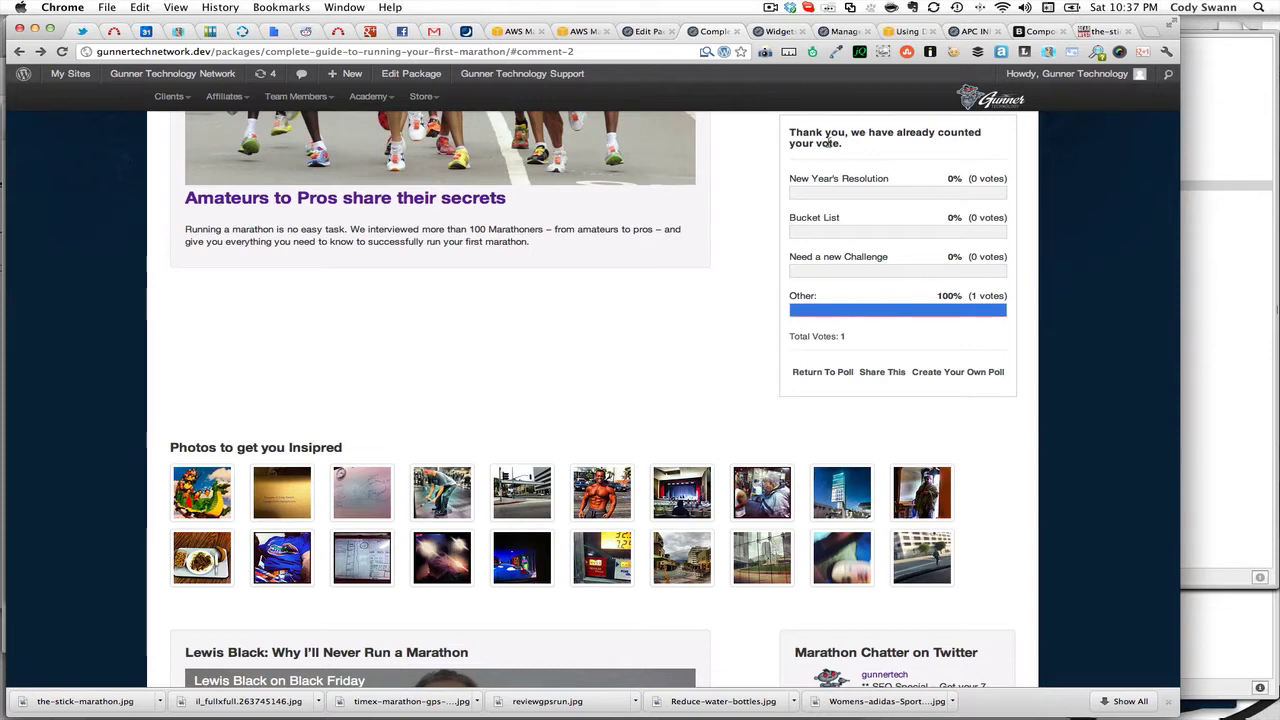
Step: Examine the inspirational photo gallery, the Lewis Black video and the content blocks around them
scroll(503, 286, down, 5)
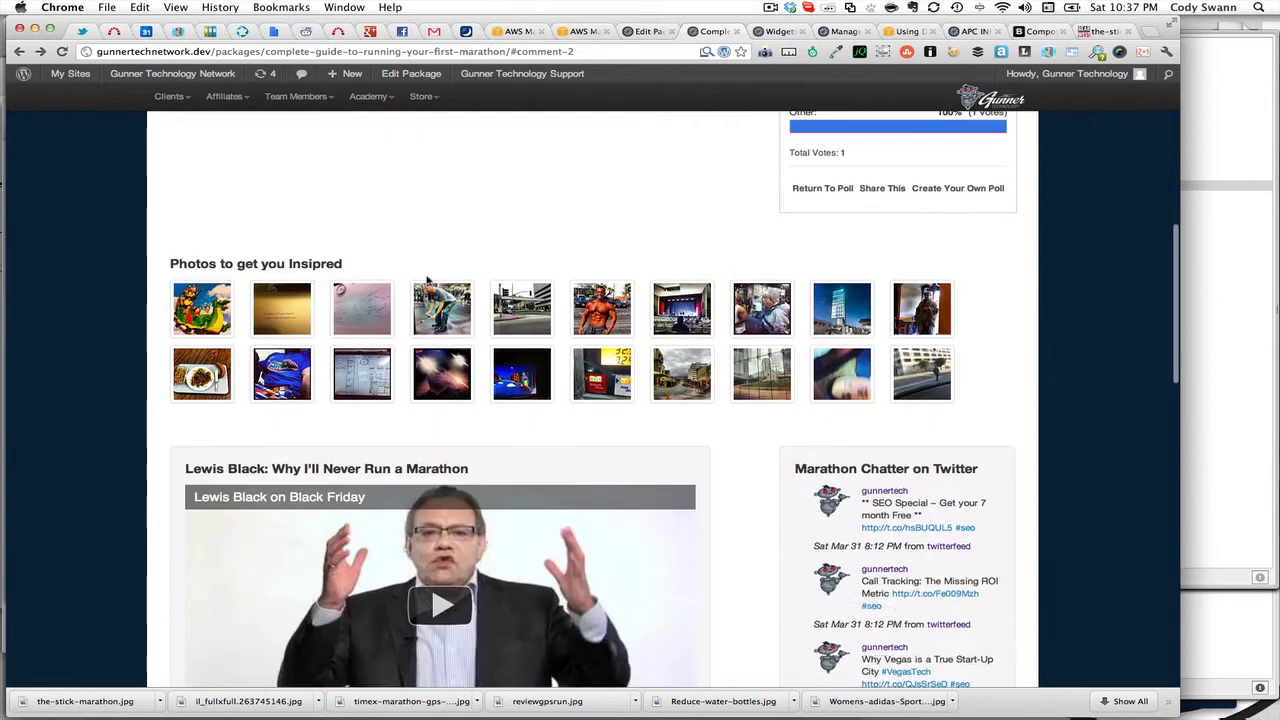
scroll(168, 248, down, 1)
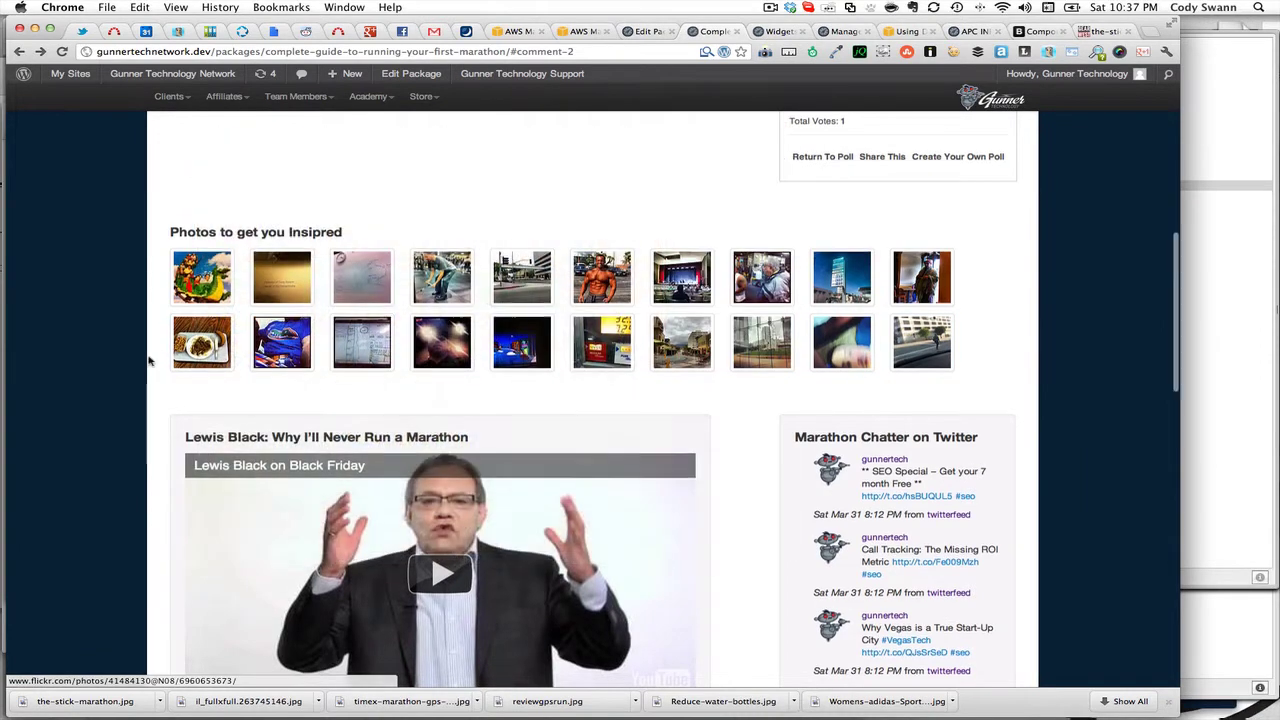
scroll(148, 361, down, 3)
scroll(148, 361, down, 2)
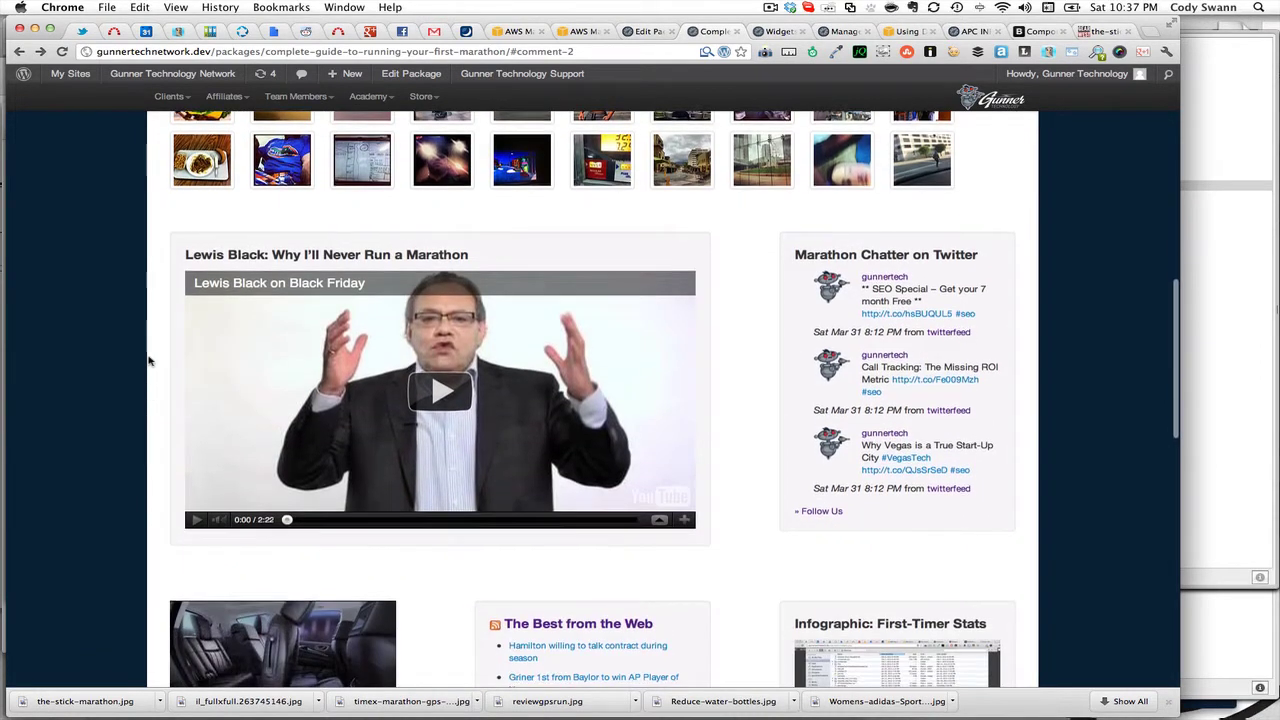
scroll(148, 361, down, 3)
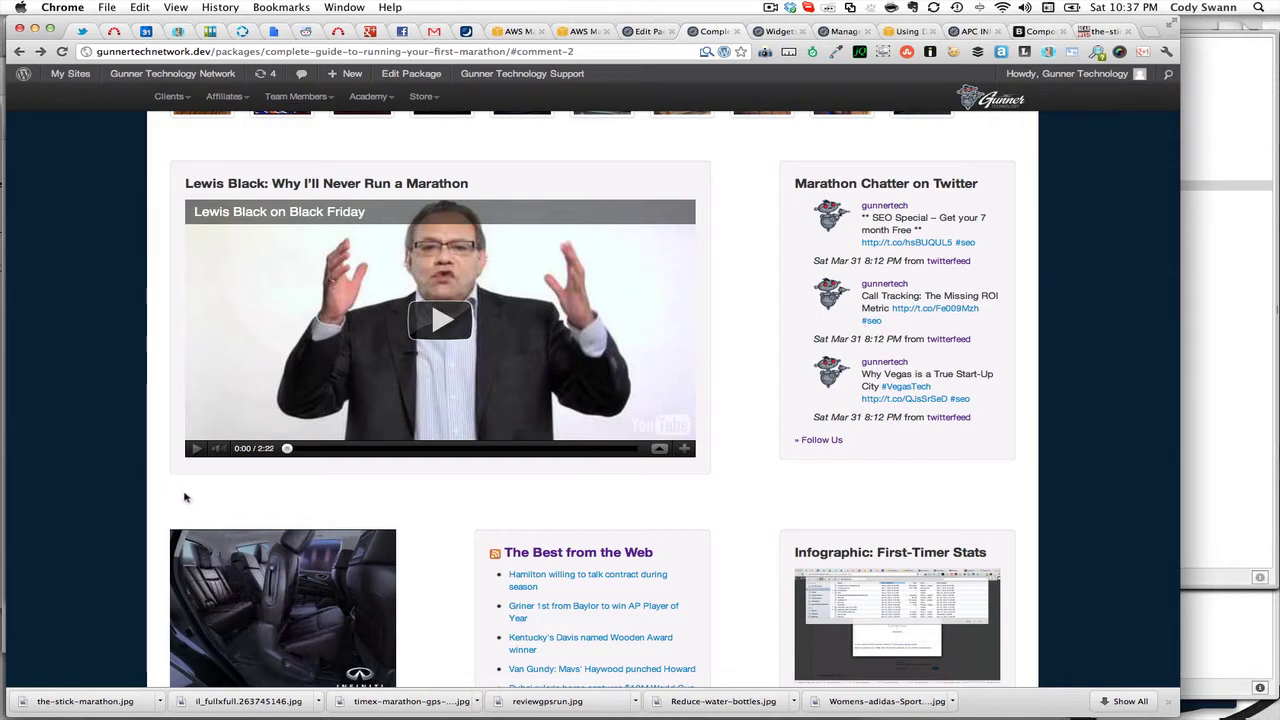
scroll(186, 496, down, 1)
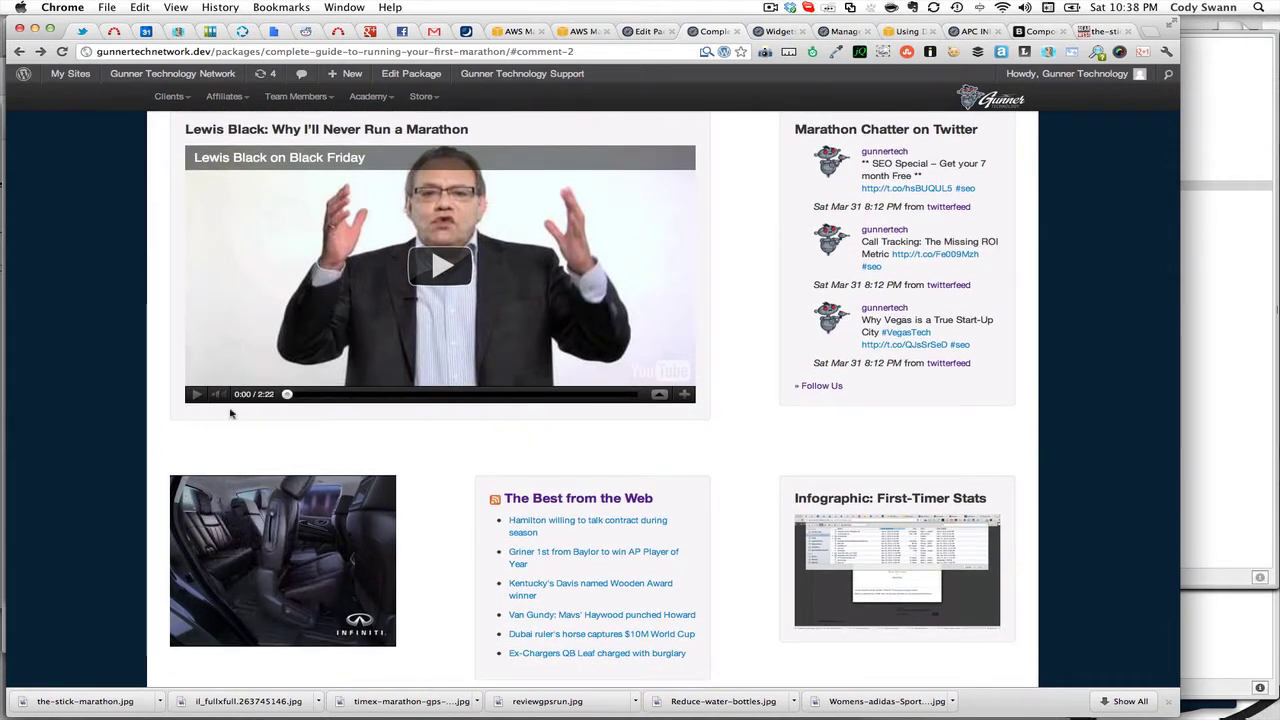
scroll(152, 314, up, 1)
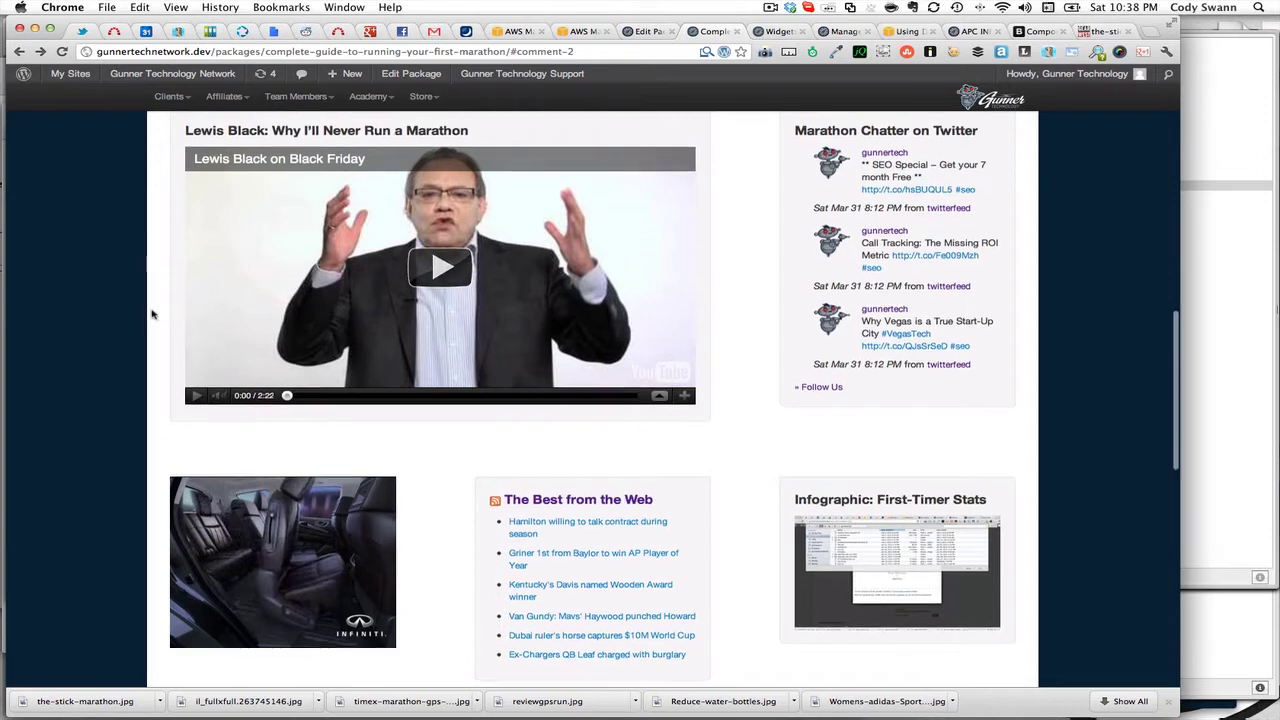
scroll(152, 314, up, 1)
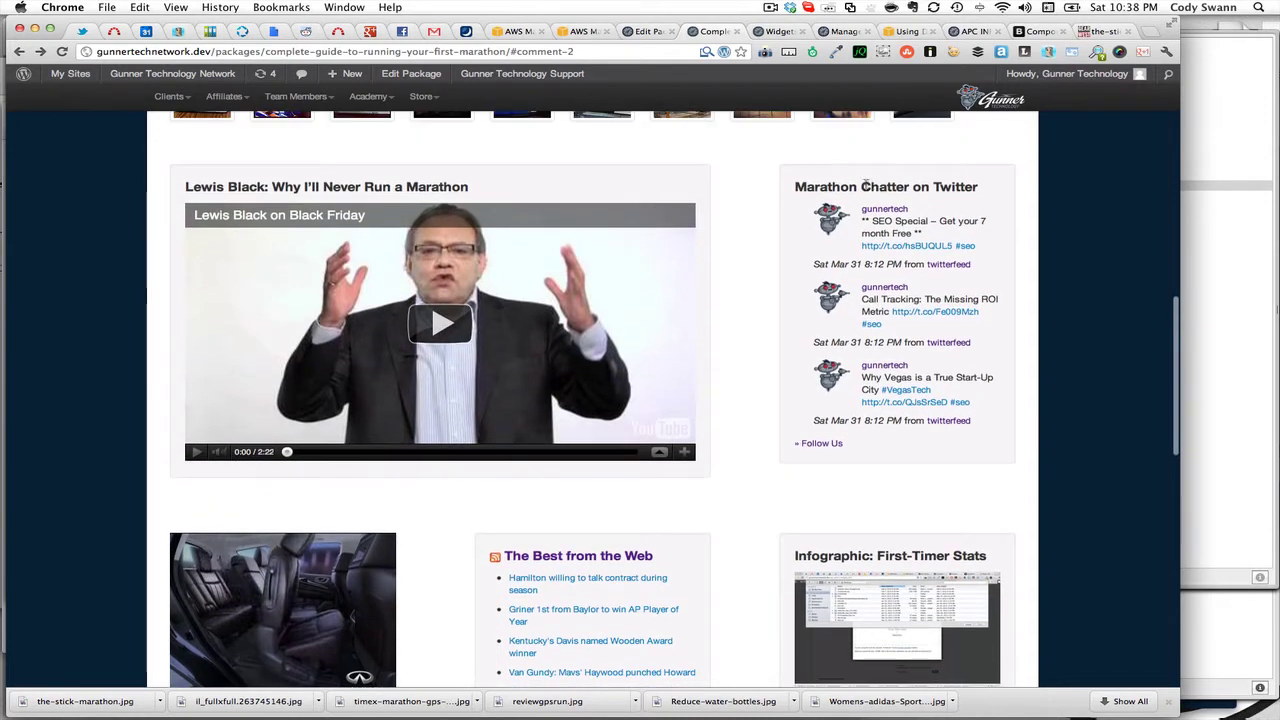
Step: Highlight the "Marathon Chatter on Twitter" heading and look over The Best from the Web feed
drag(860, 186, 975, 190)
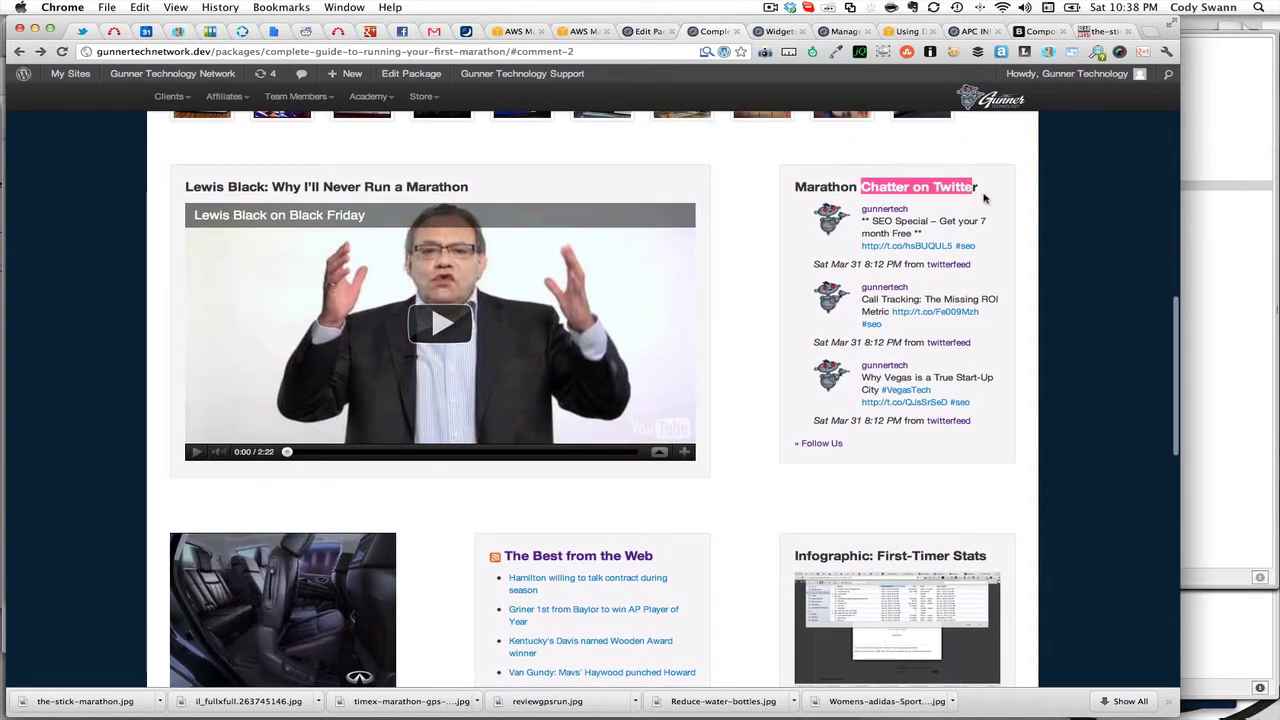
click(984, 198)
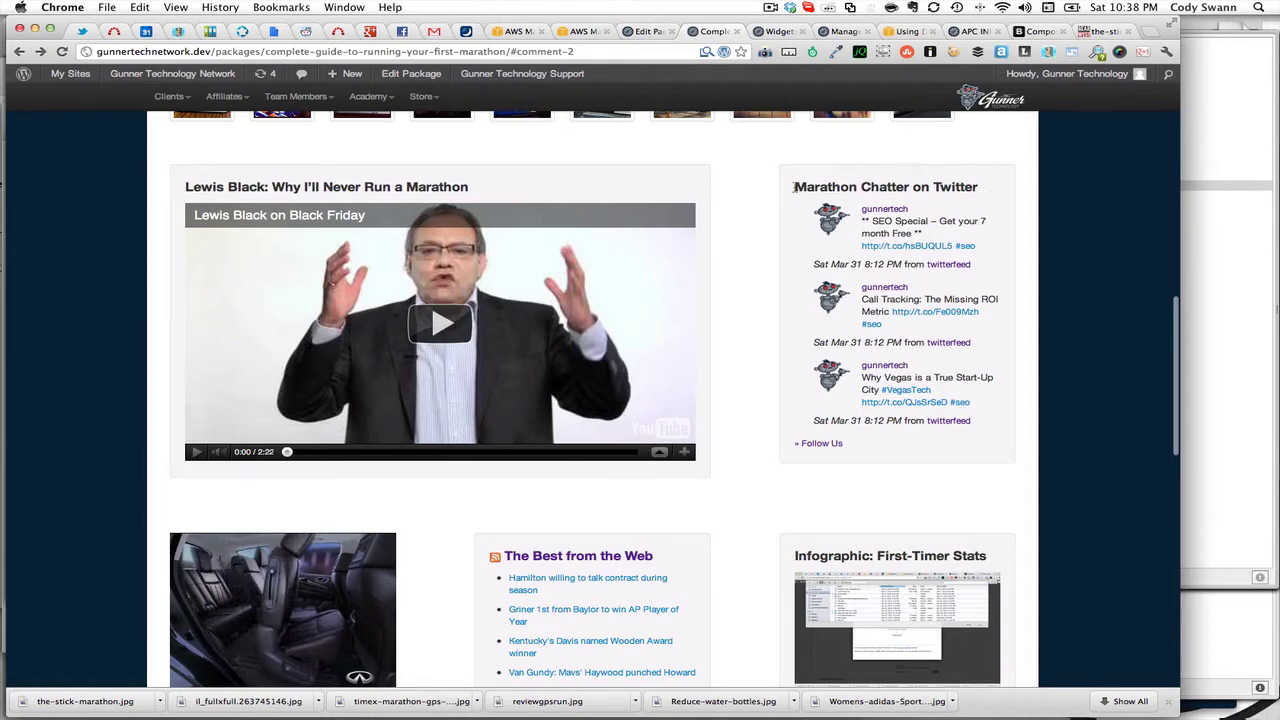
drag(794, 186, 990, 190)
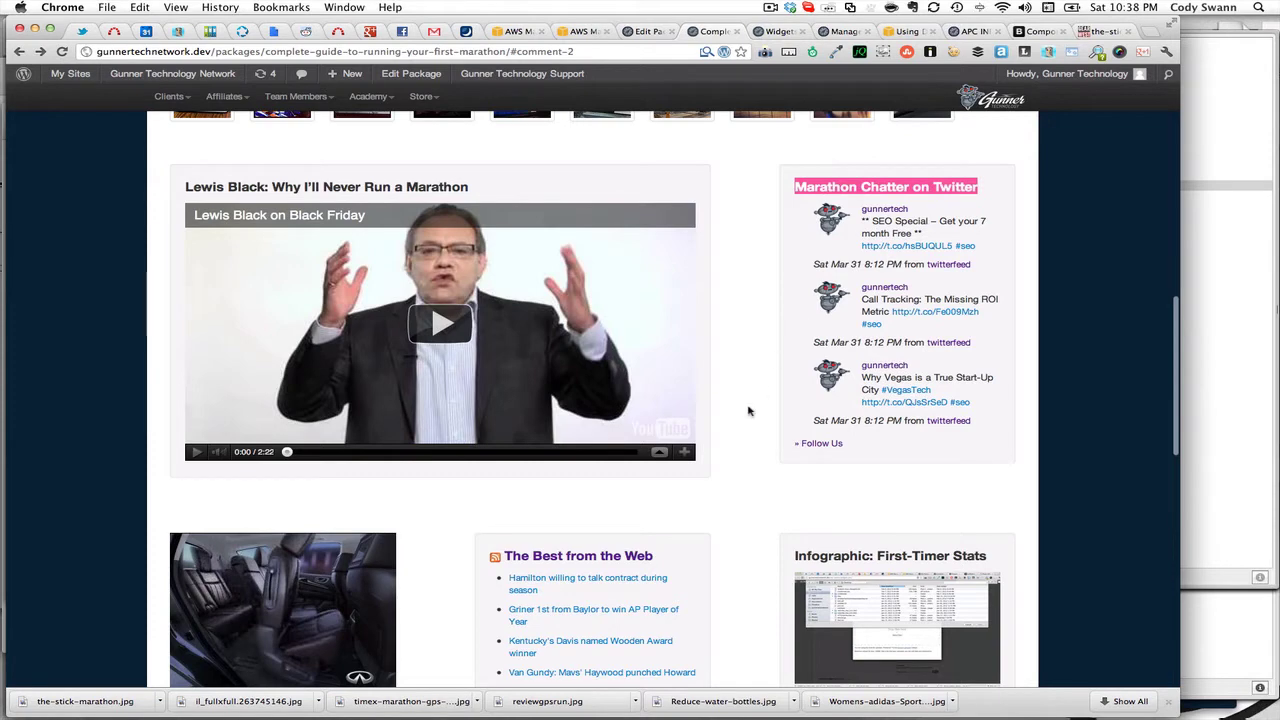
scroll(748, 410, down, 2)
scroll(445, 490, down, 3)
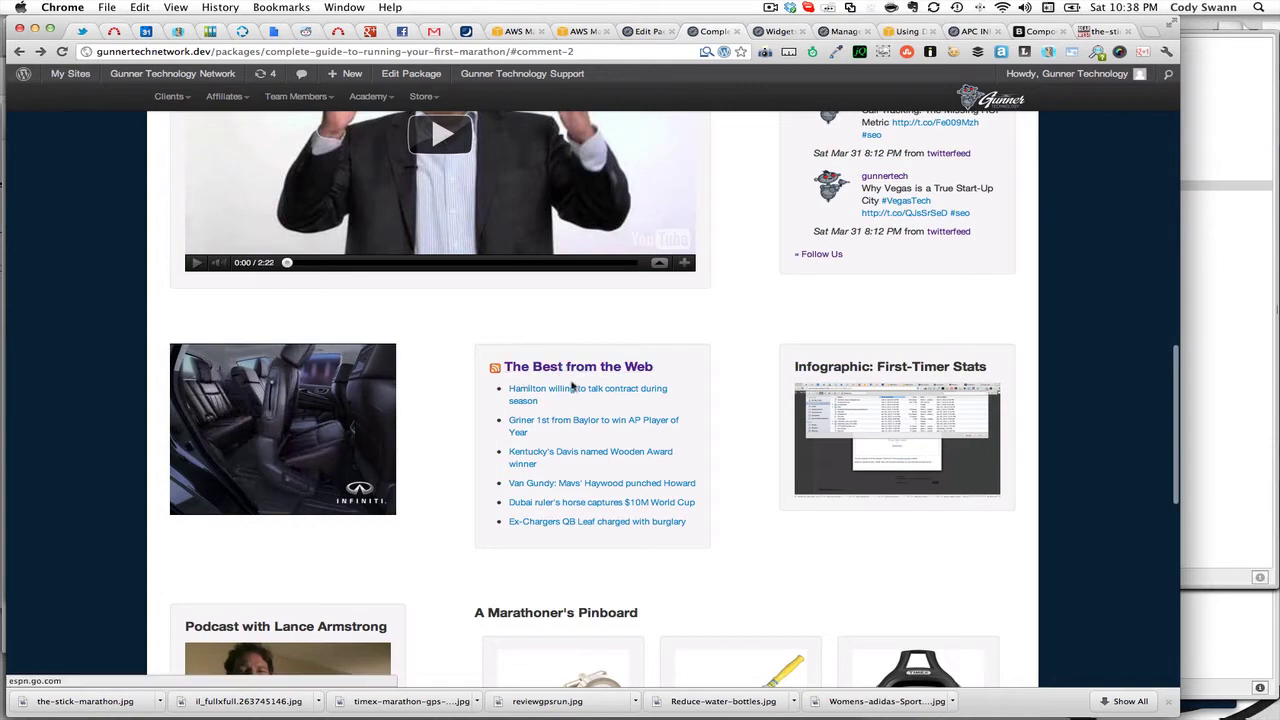
scroll(698, 408, up, 10)
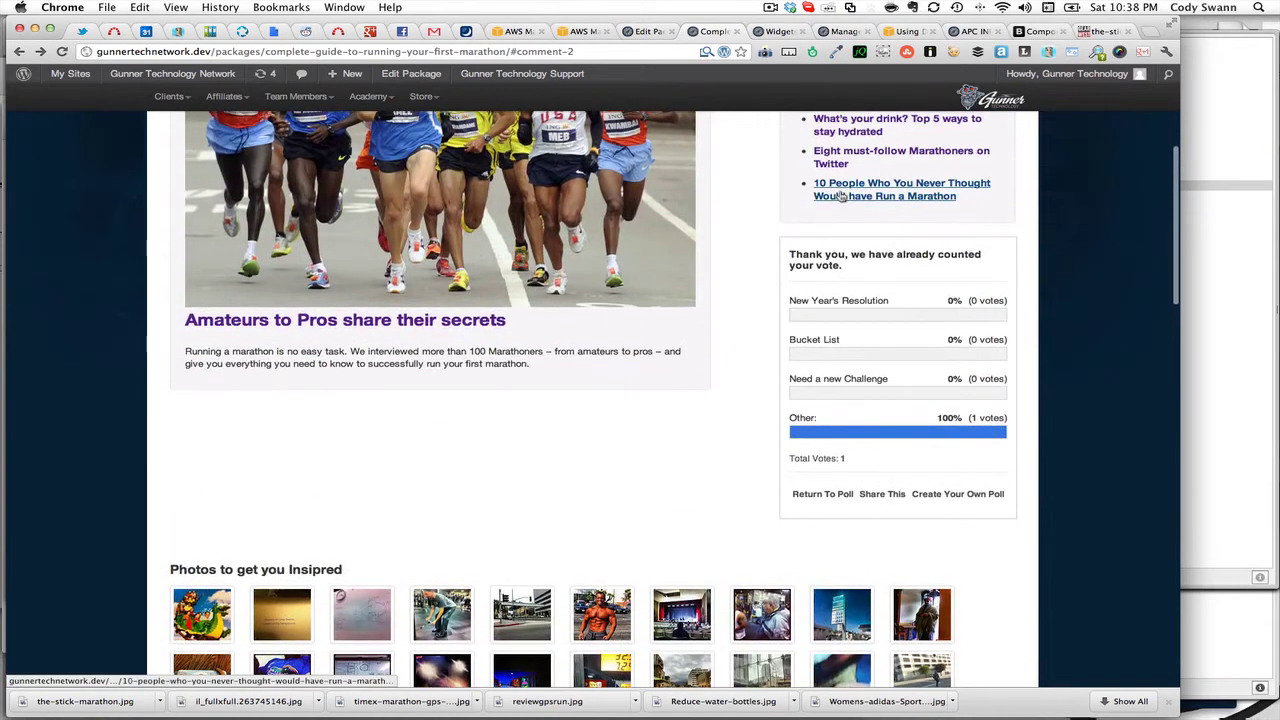
Step: Open the "Infographic: First-Timer Stats" image at full size and return to the package page
scroll(749, 289, down, 10)
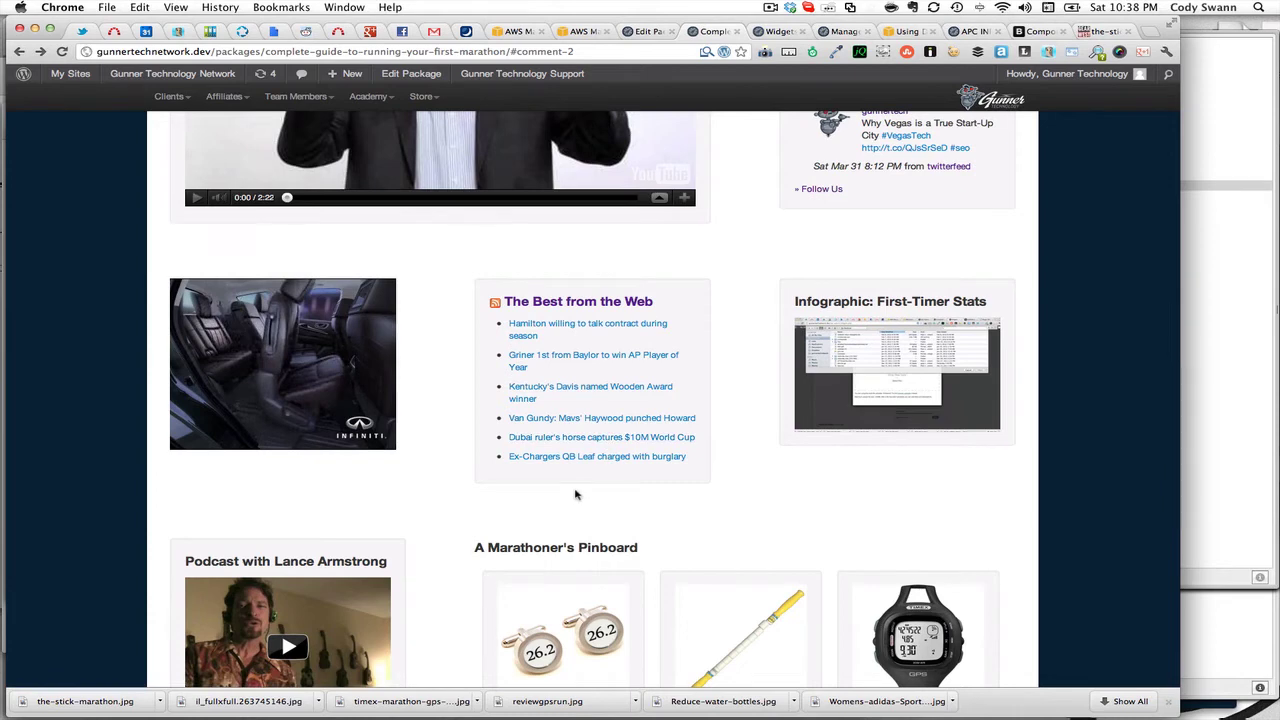
scroll(575, 494, down, 1)
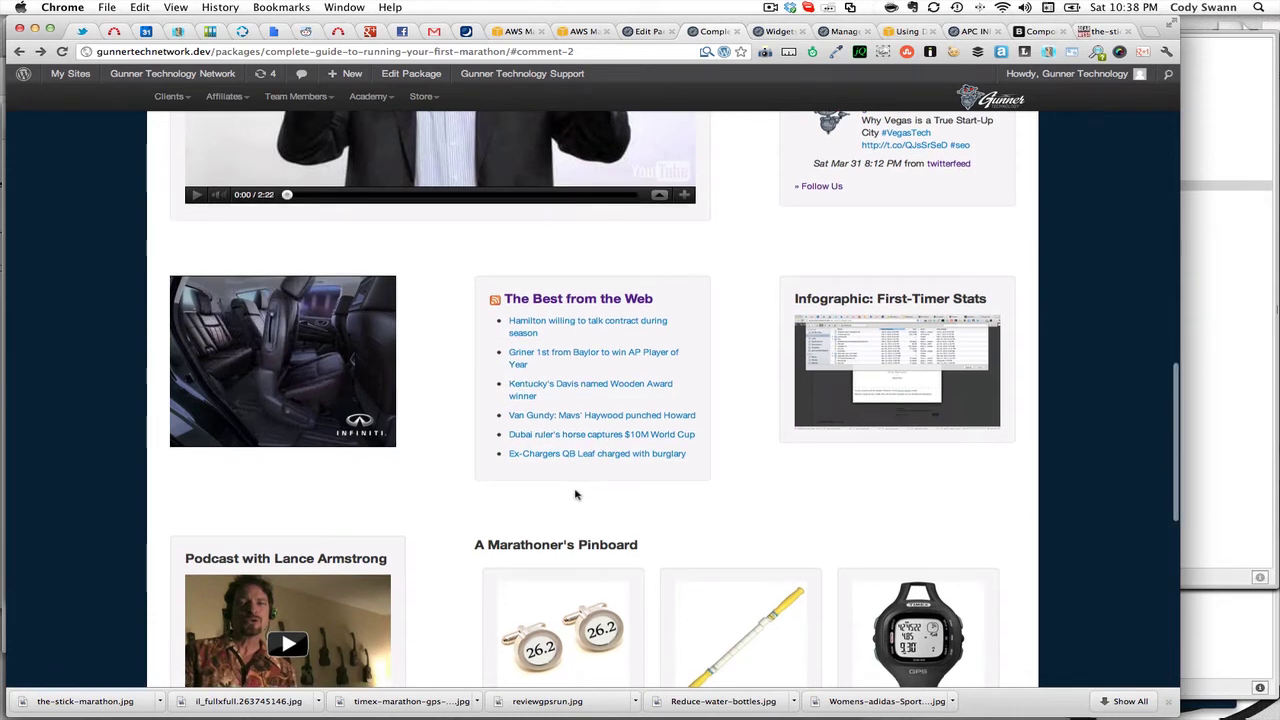
click(898, 360)
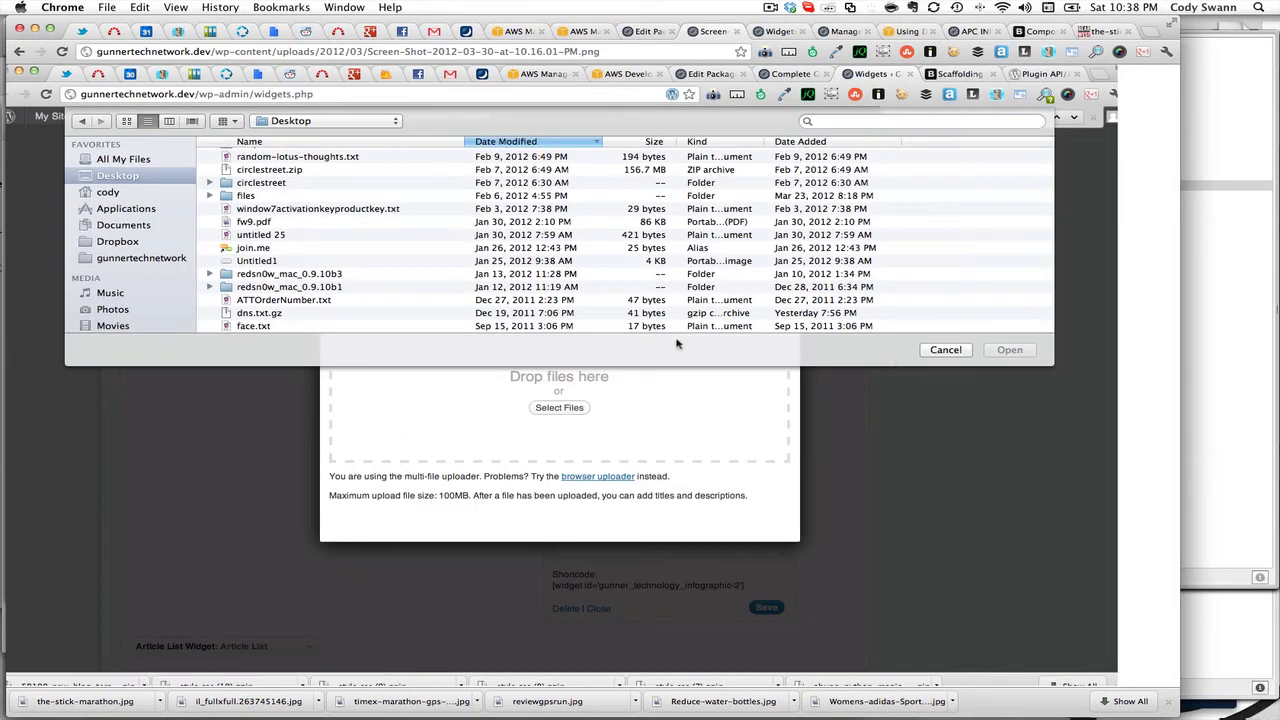
key(super+Left)
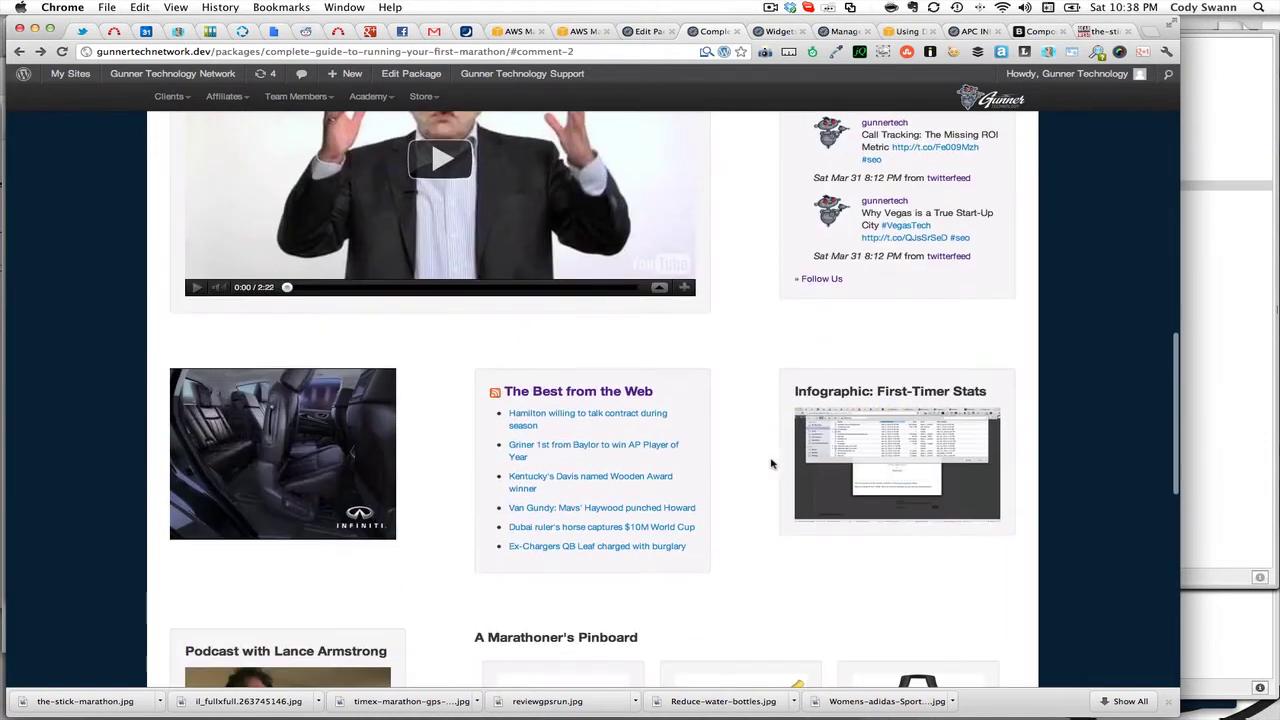
Step: Examine the "Podcast with Lance Armstrong" block, its iTunes link and the items in "A Marathoner's Pinboard"
scroll(771, 463, down, 2)
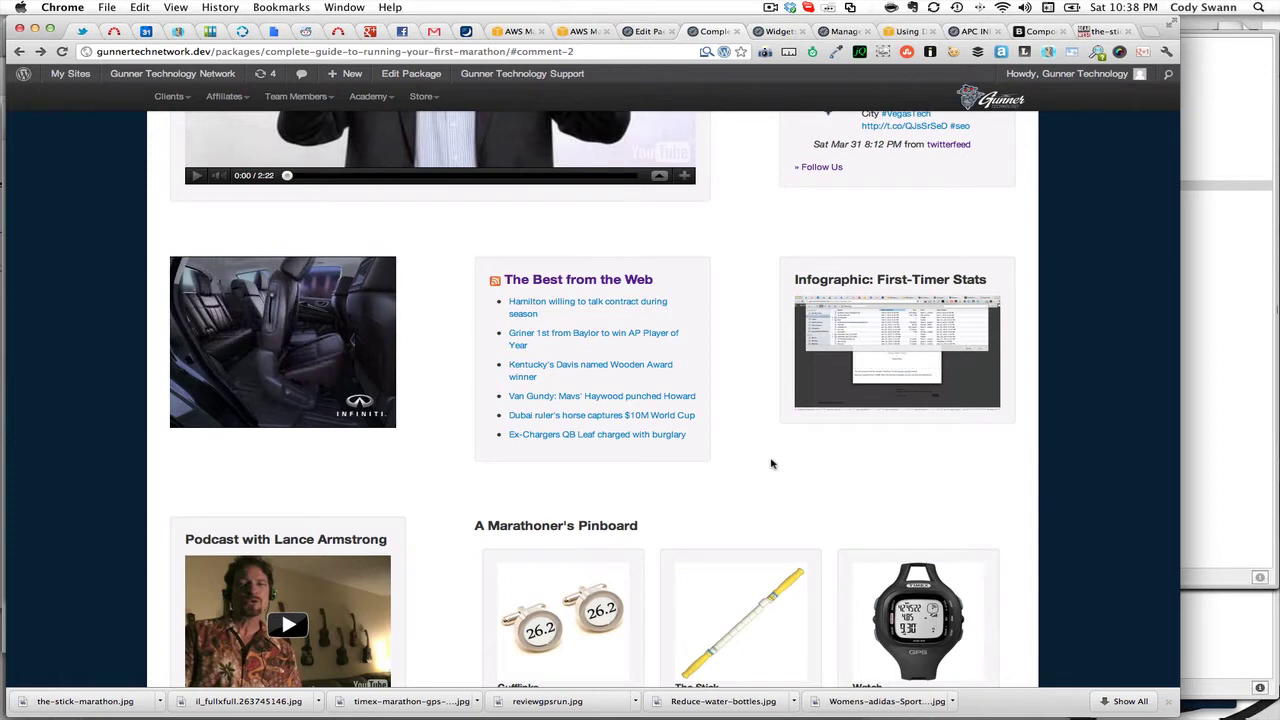
scroll(771, 463, down, 3)
scroll(462, 450, down, 1)
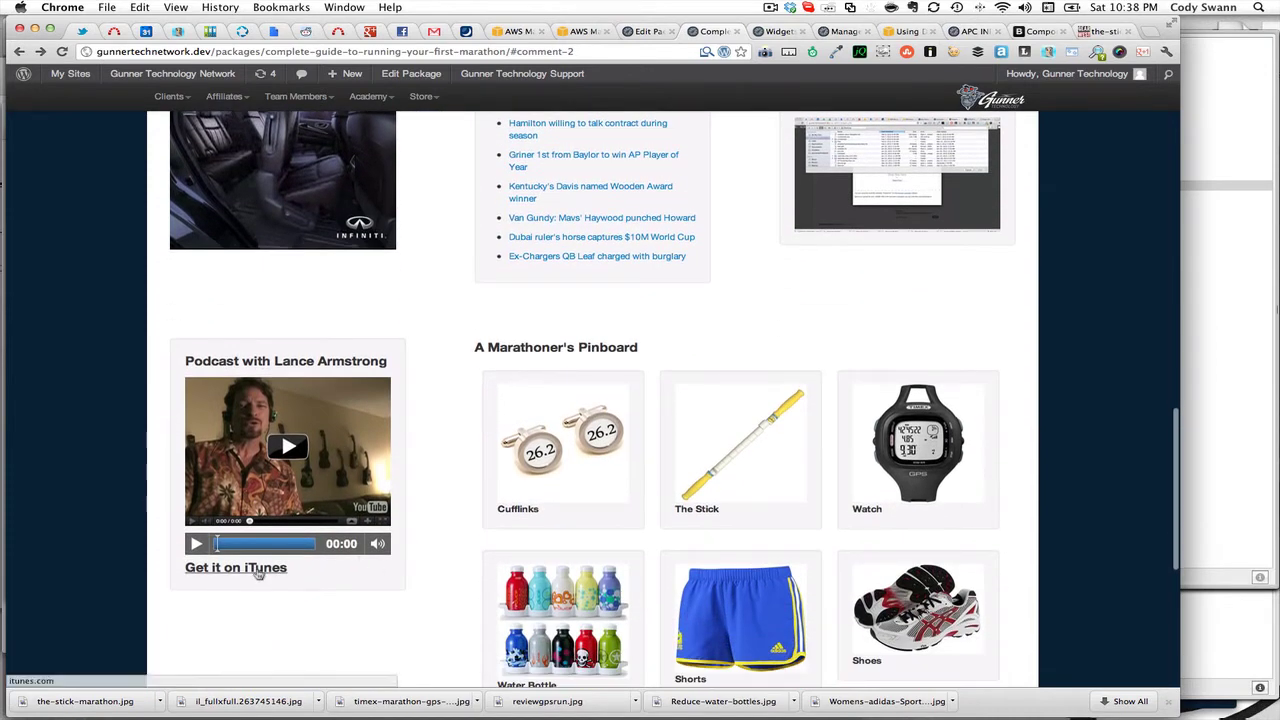
scroll(153, 463, down, 3)
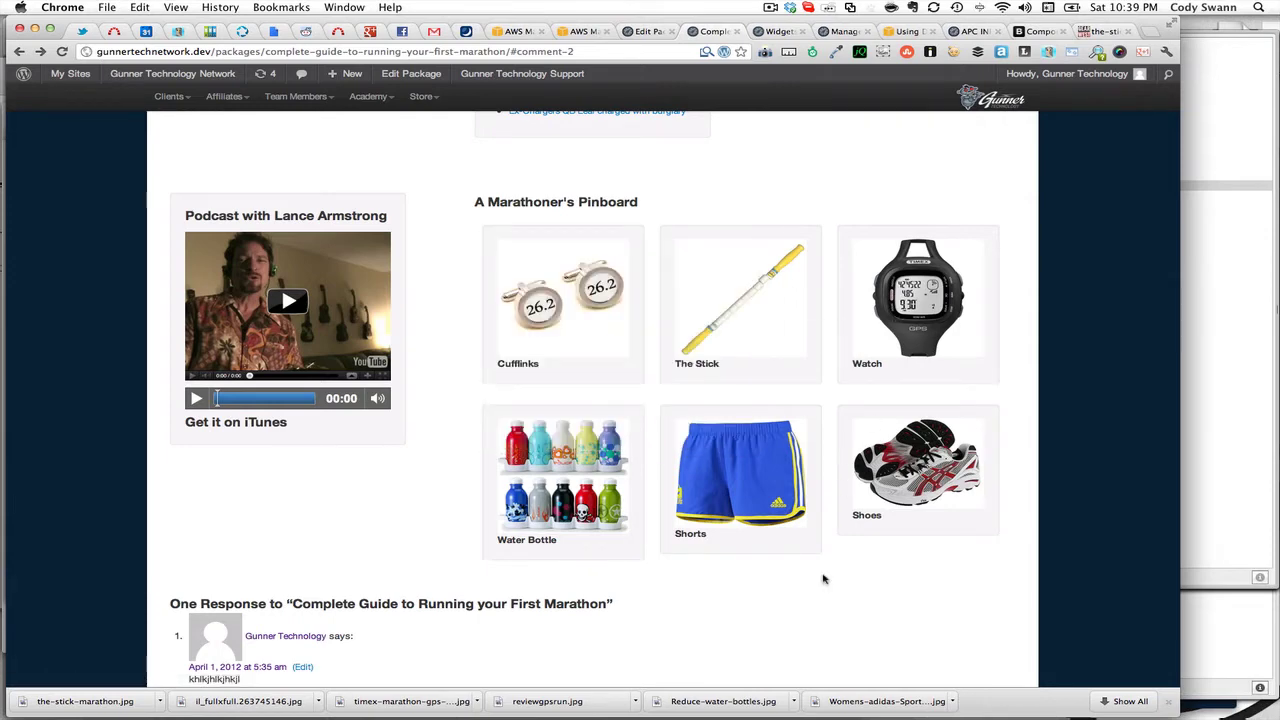
scroll(823, 578, up, 1)
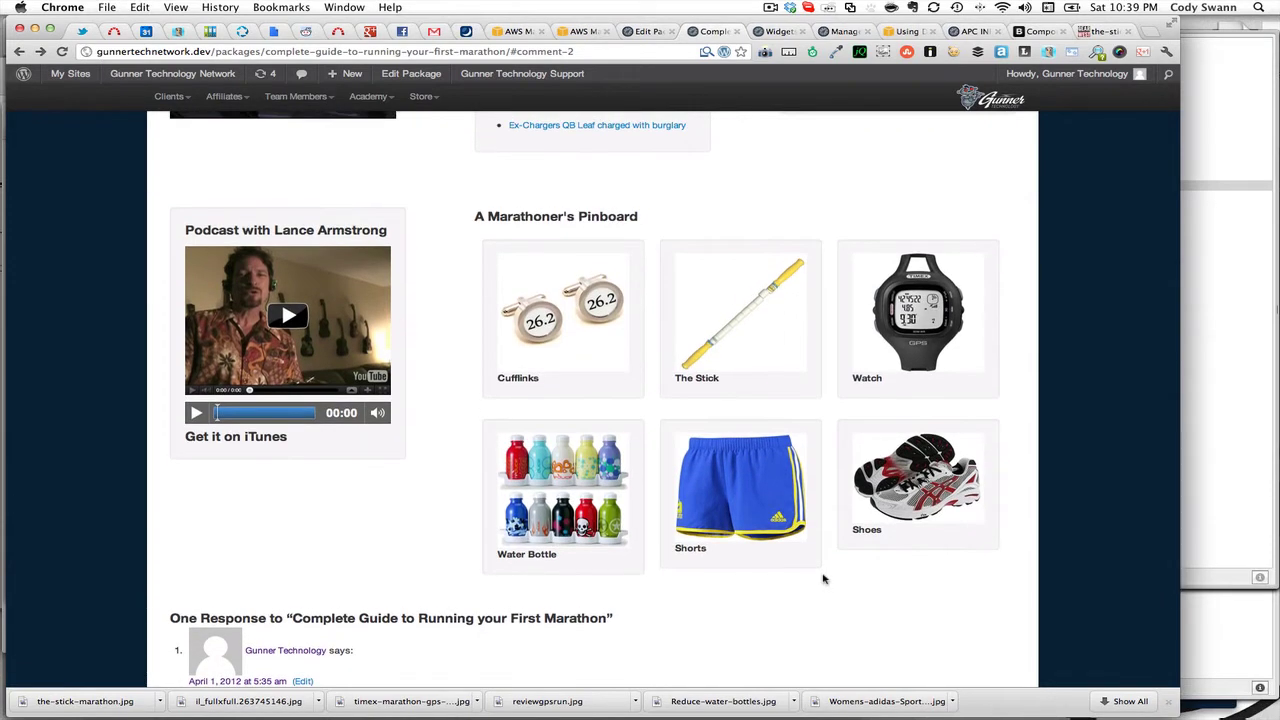
Step: Open the Shorts pin from the pinboard, look through its pop-up including the Expanded View link, and close it
click(766, 539)
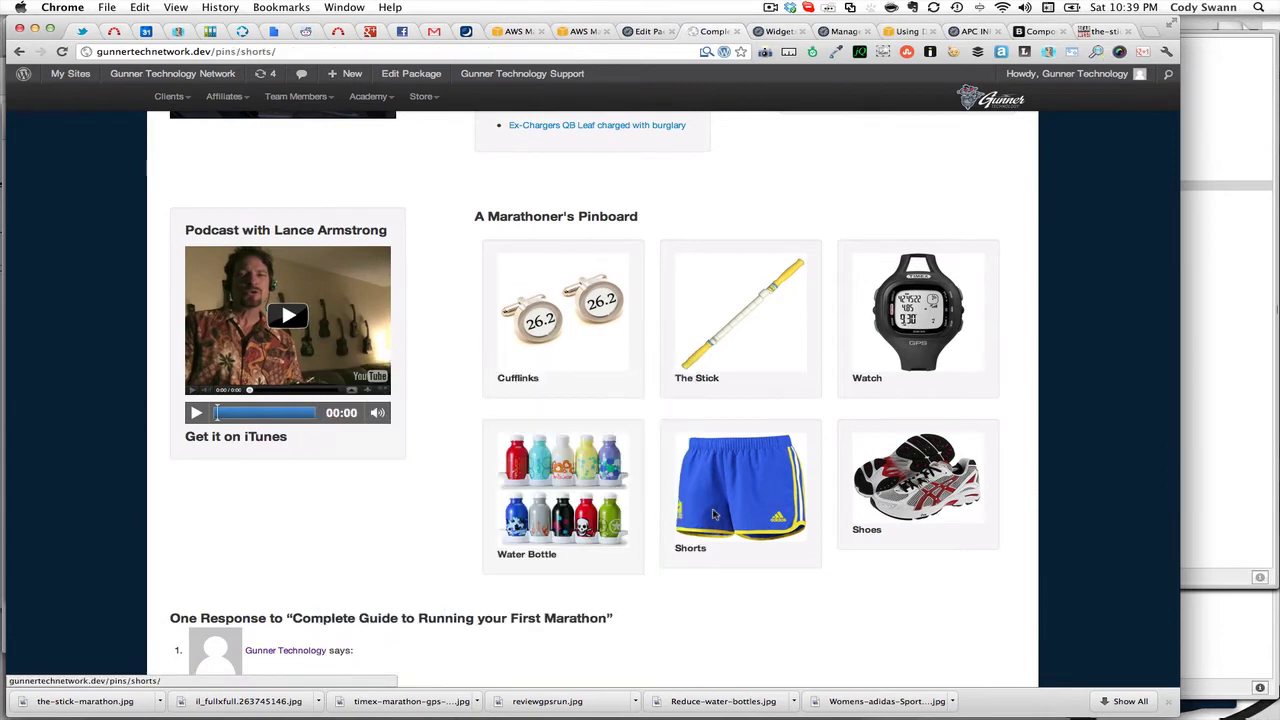
click(713, 514)
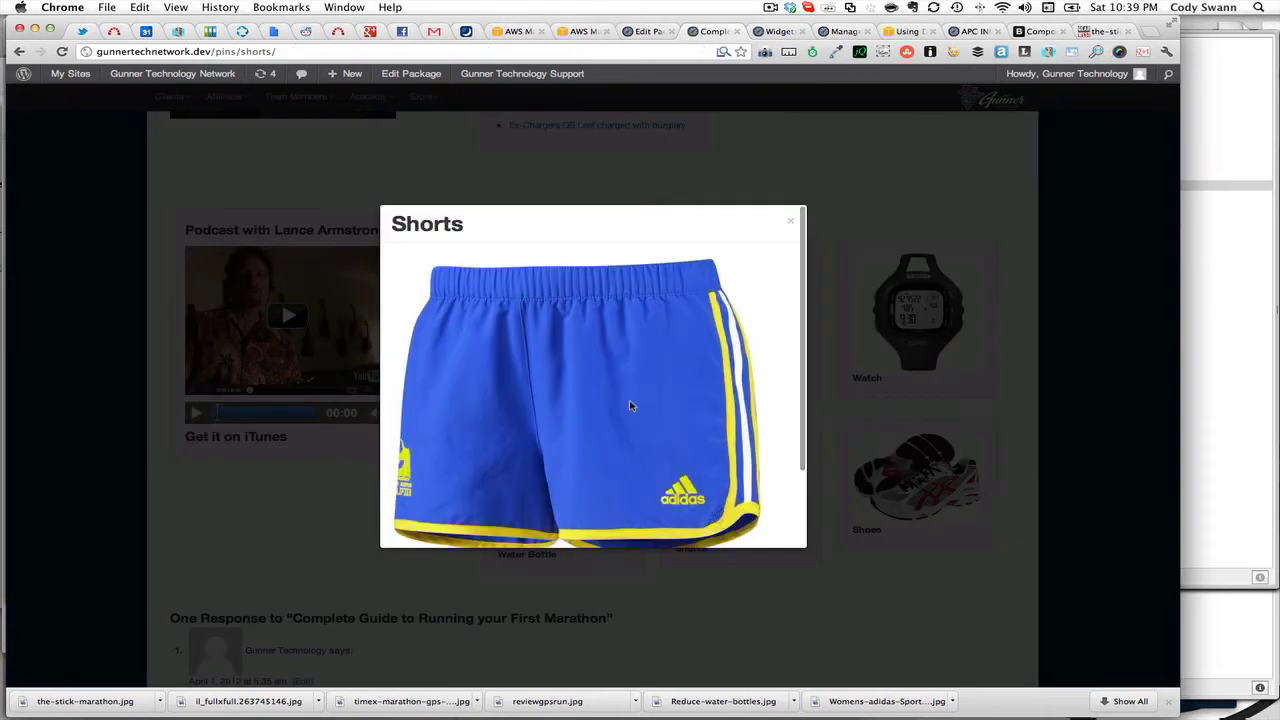
scroll(630, 426, down, 3)
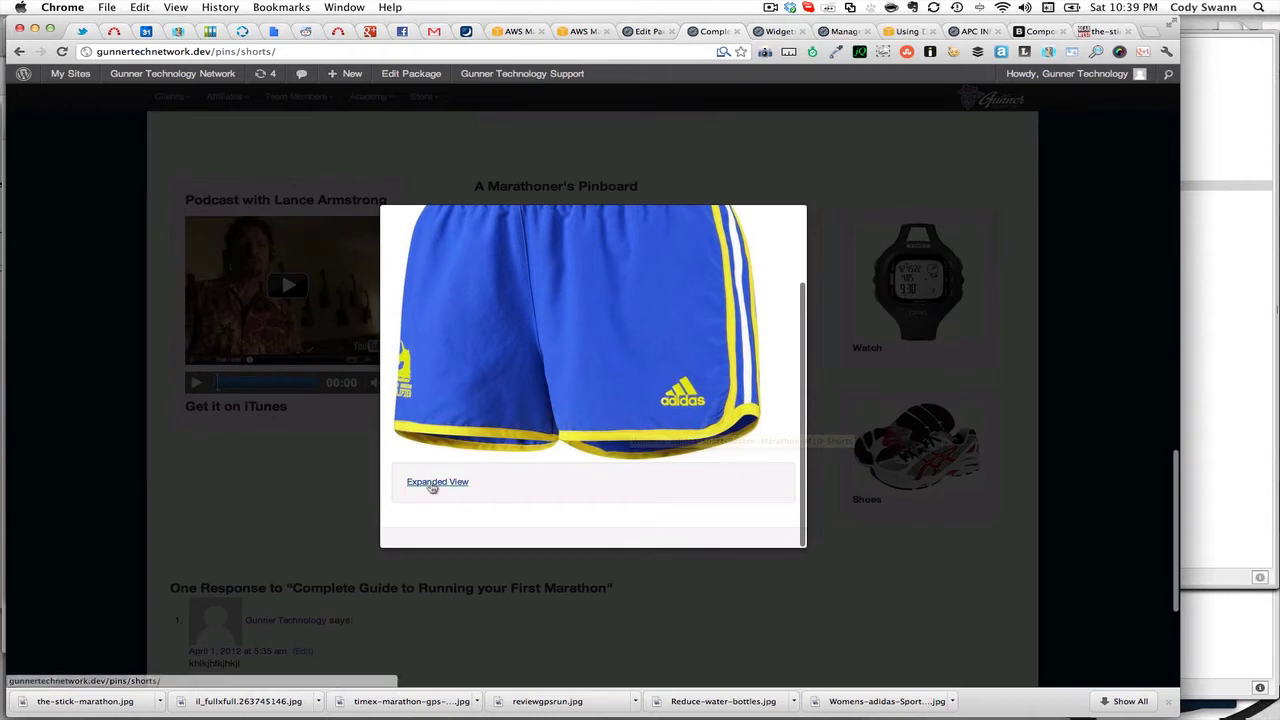
scroll(500, 450, up, 3)
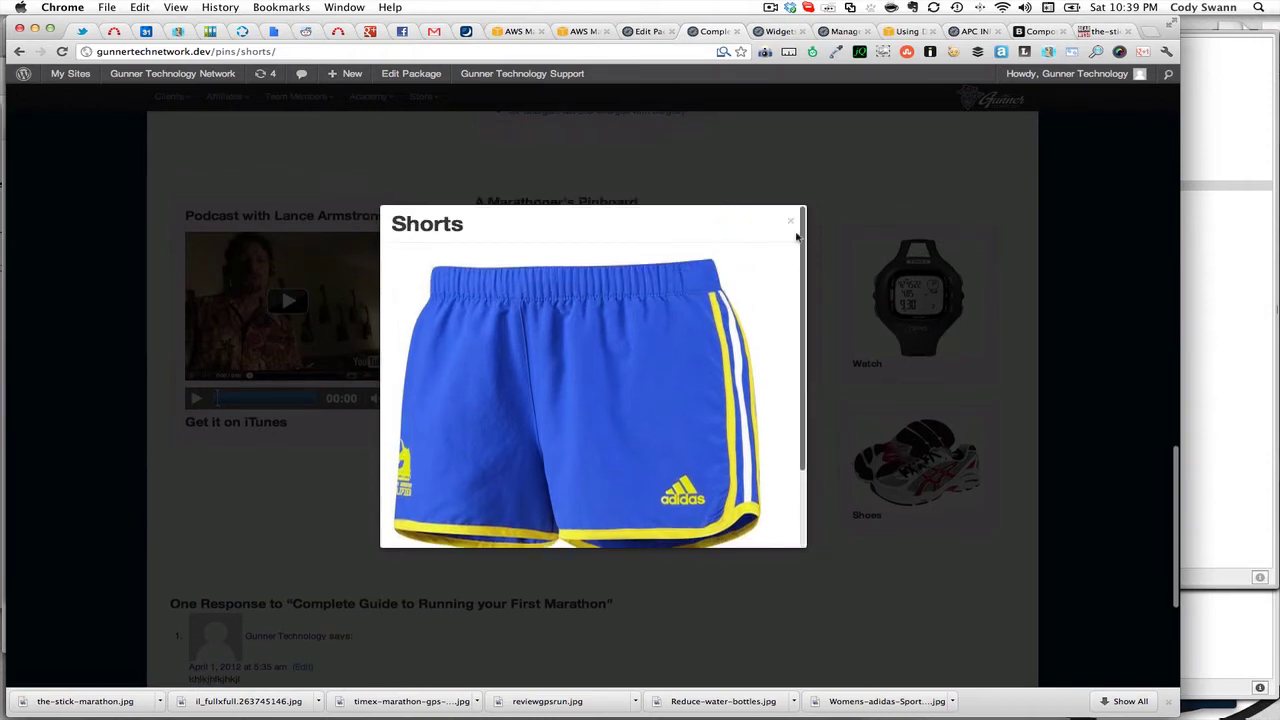
click(790, 221)
Step: Review the whole package page again, from the poll and photos through the video, feeds and pinboard to the comment form
scroll(677, 351, up, 3)
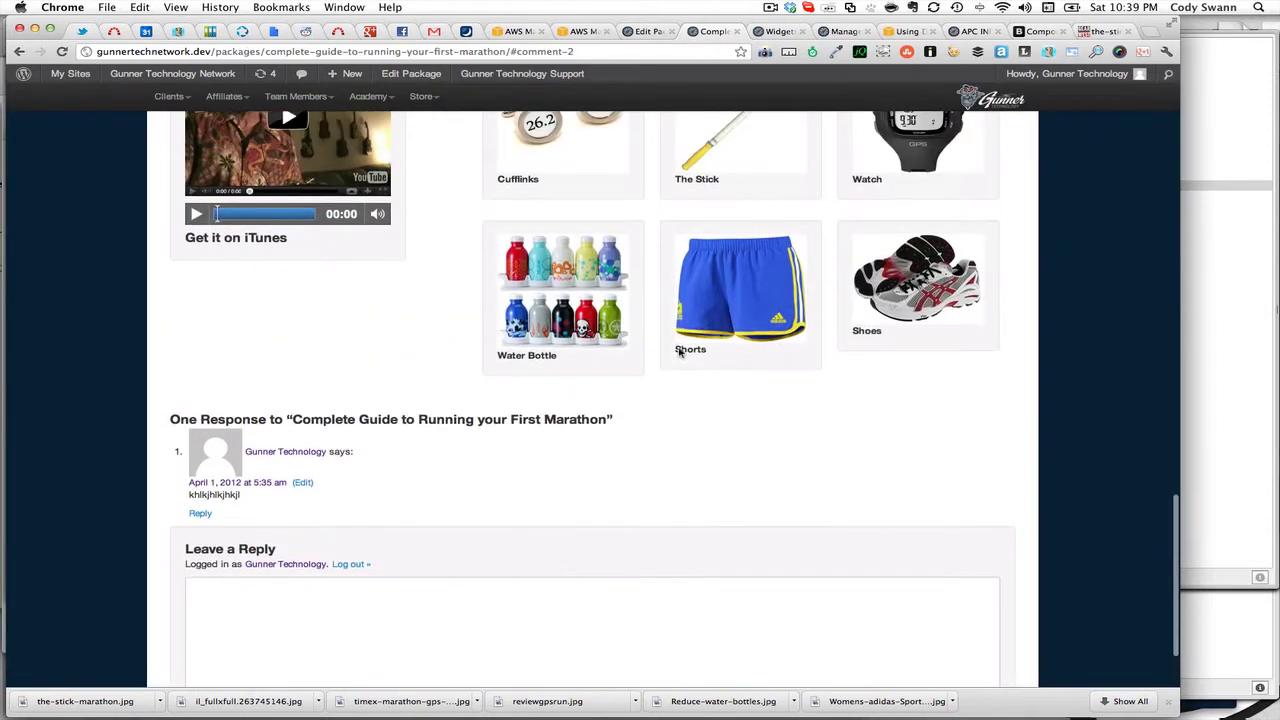
scroll(500, 394, up, 5)
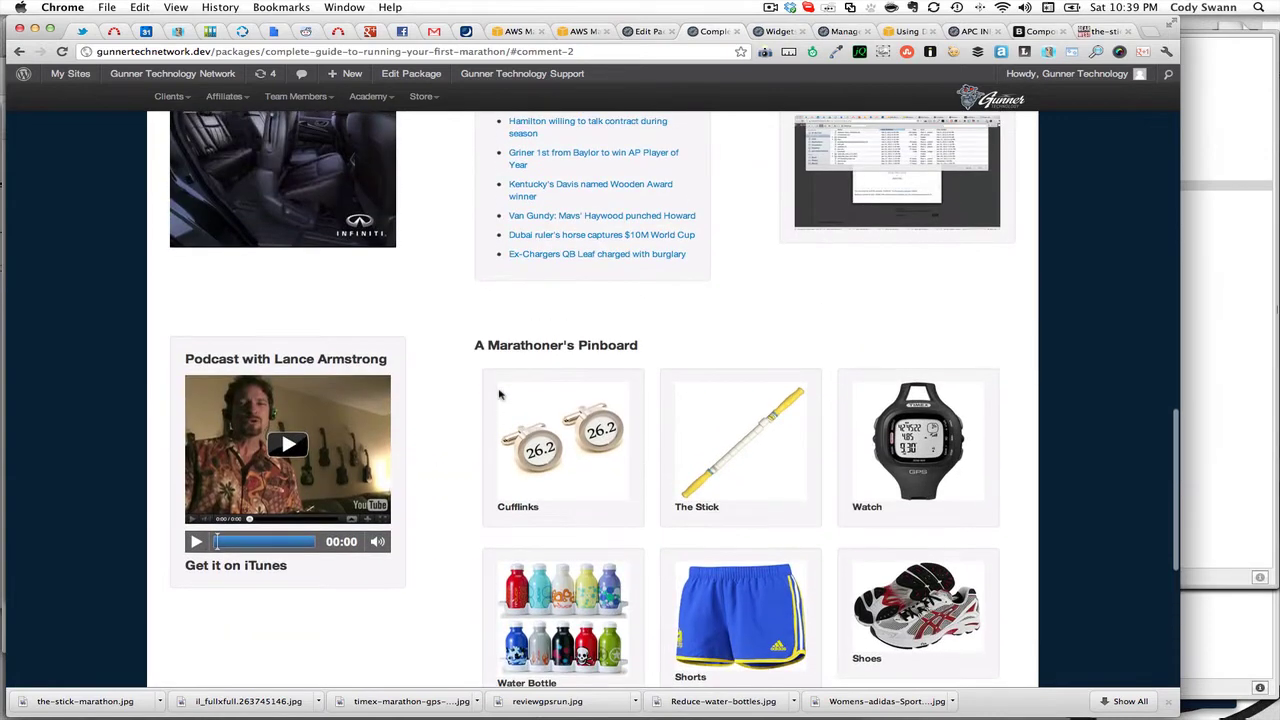
scroll(461, 353, up, 3)
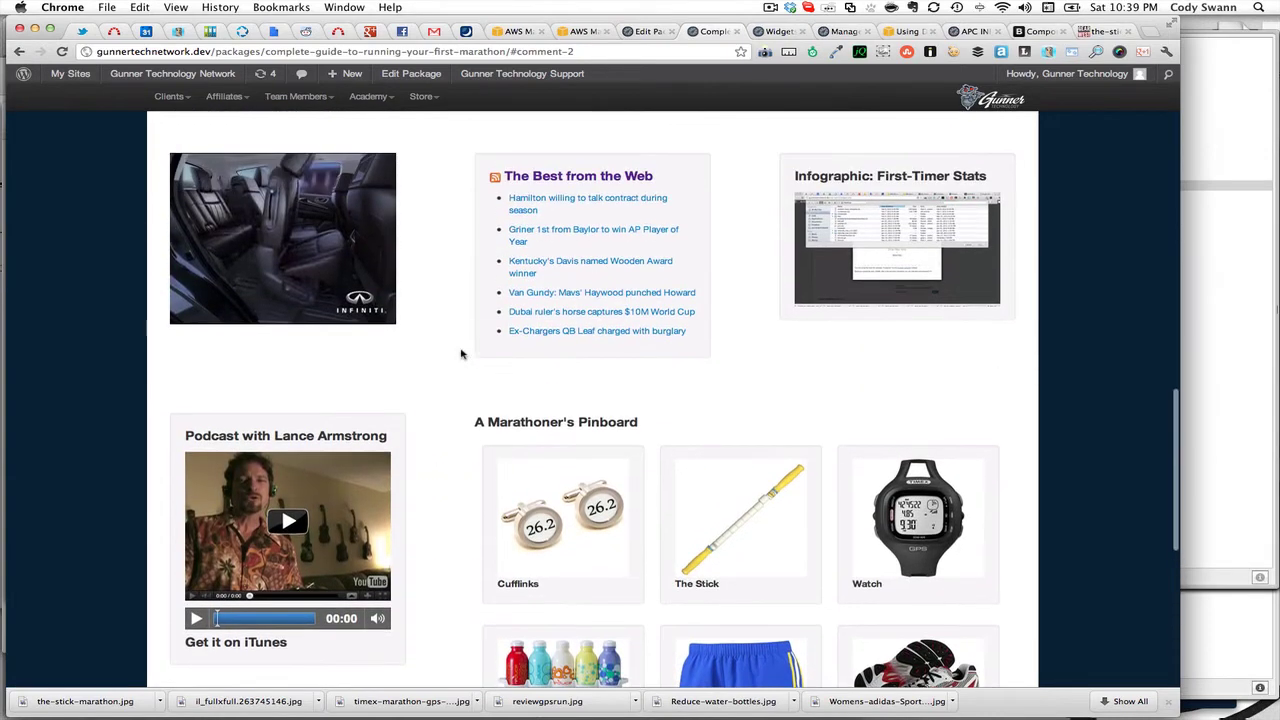
scroll(461, 353, up, 4)
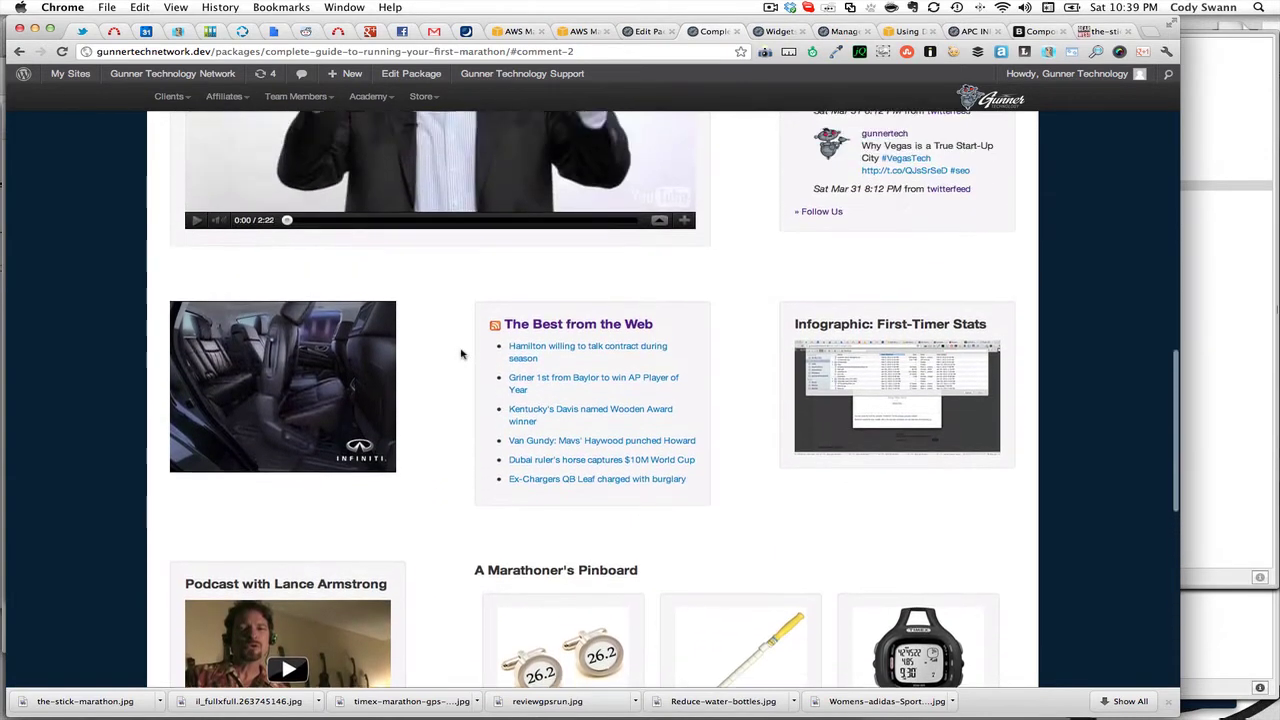
scroll(139, 340, up, 12)
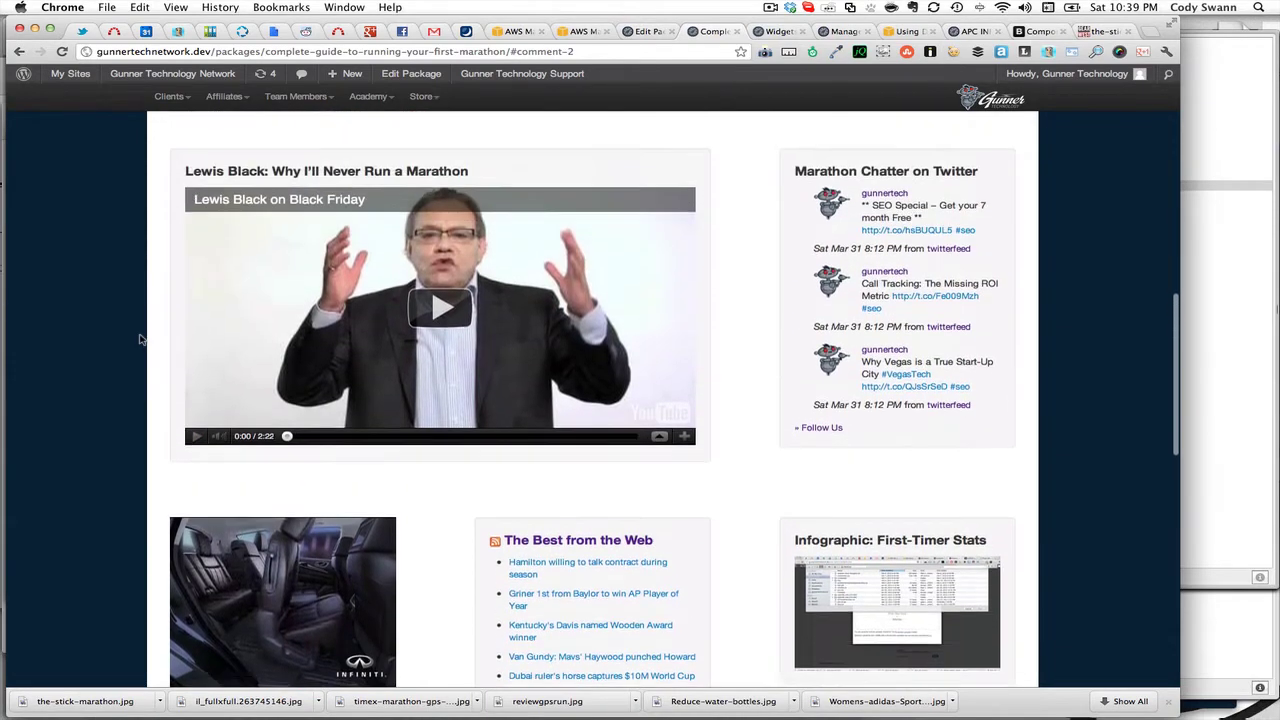
scroll(139, 340, up, 5)
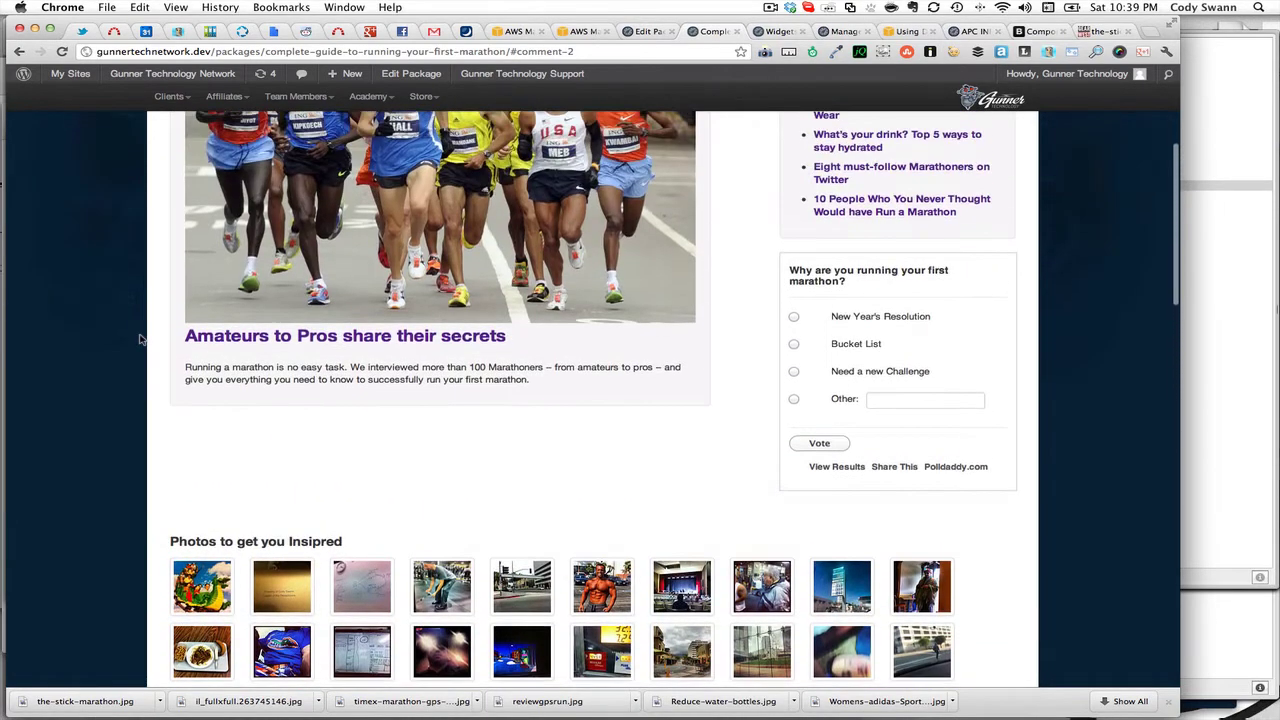
scroll(139, 340, down, 5)
scroll(139, 340, down, 7)
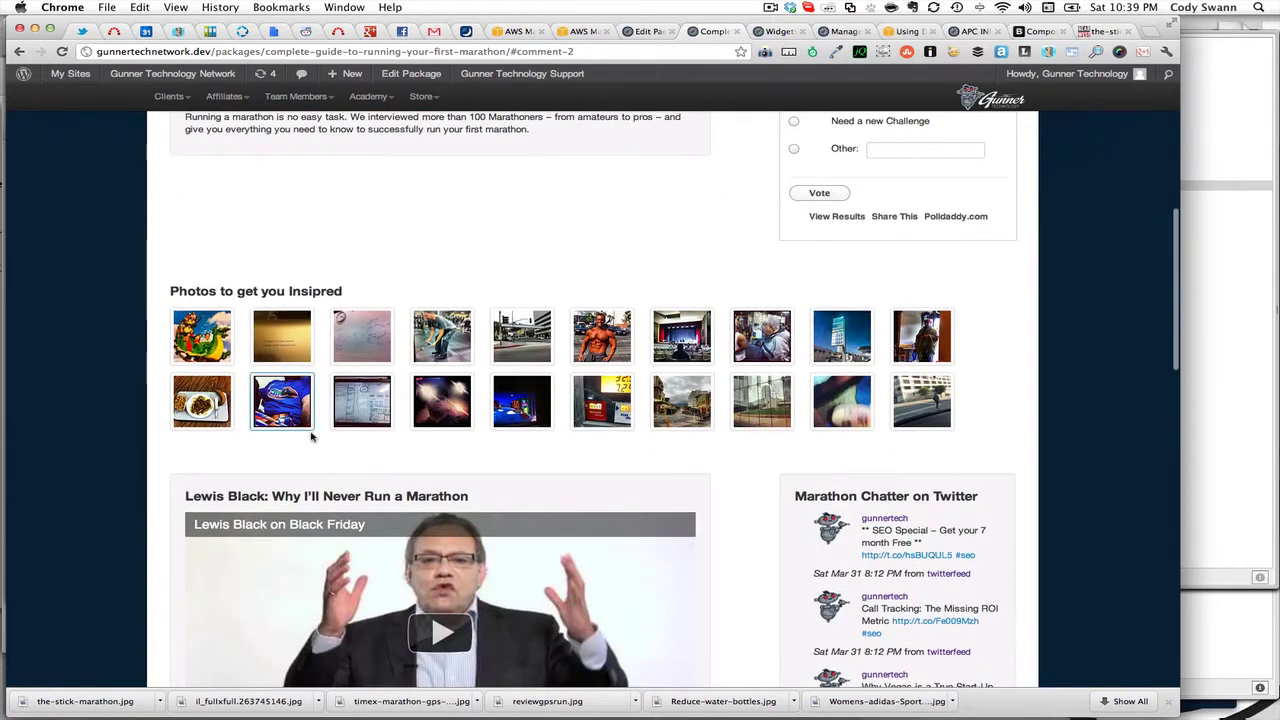
scroll(711, 597, down, 15)
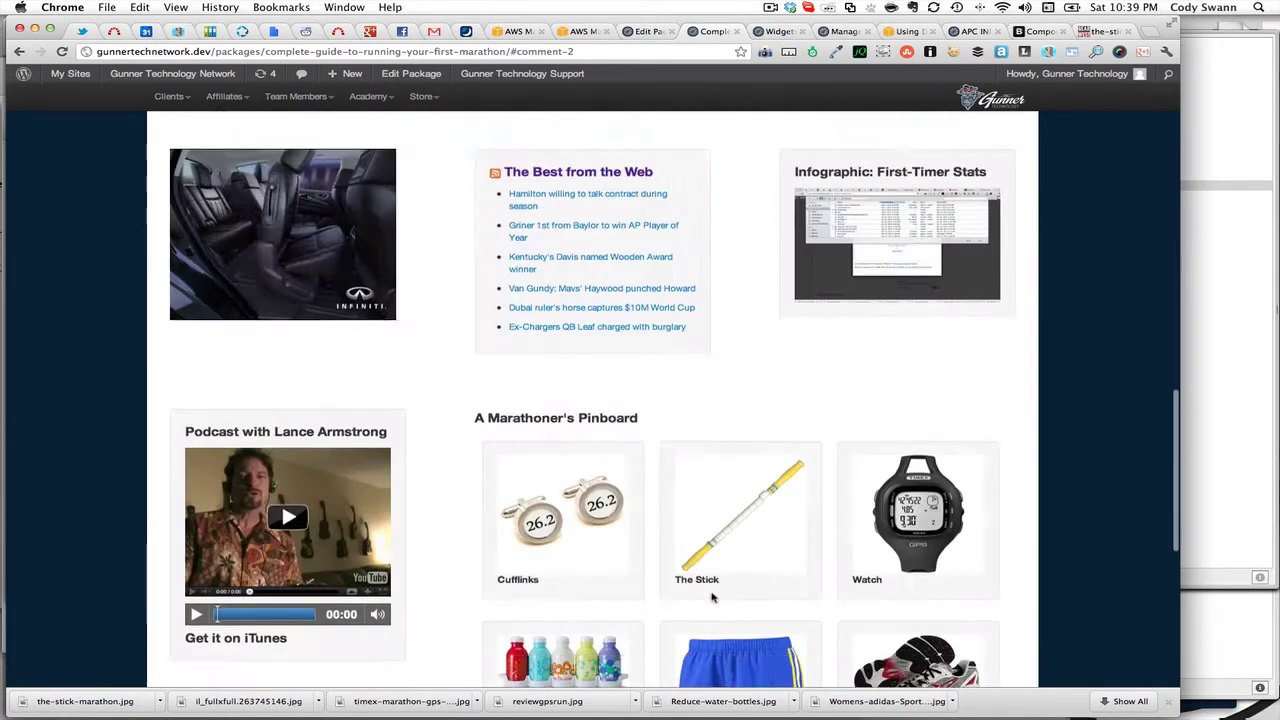
scroll(390, 610, down, 6)
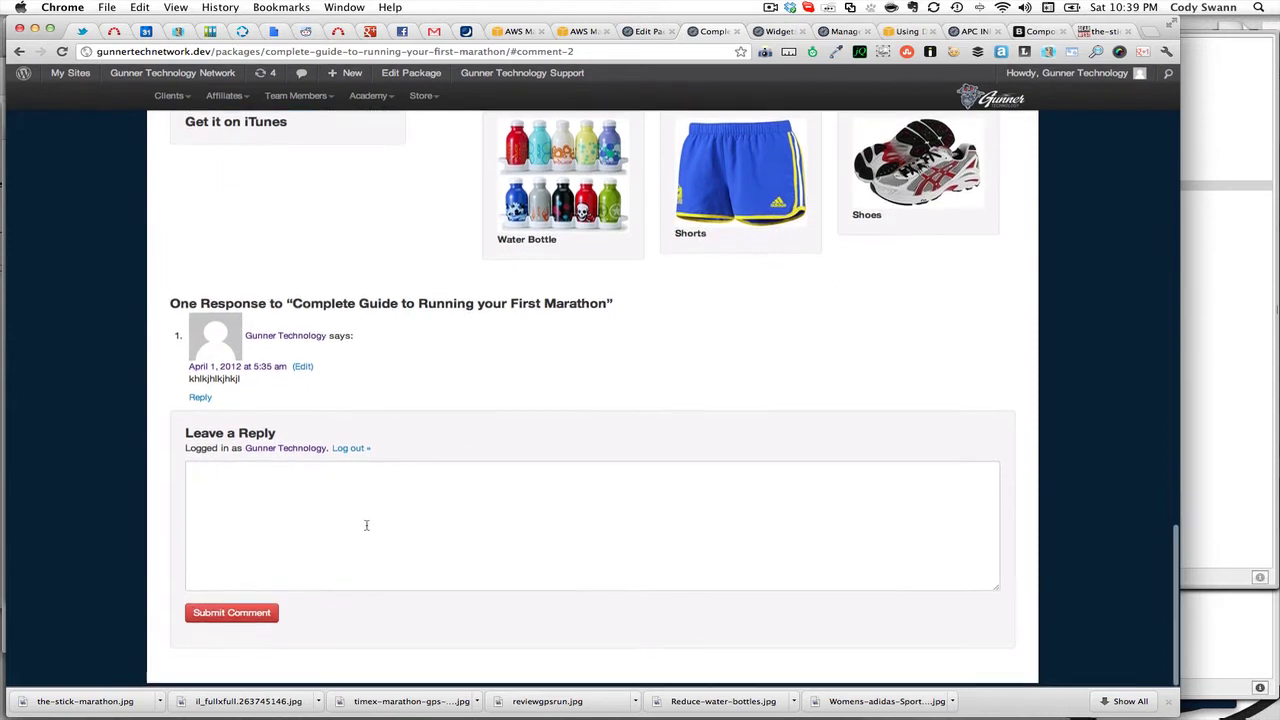
scroll(366, 525, up, 3)
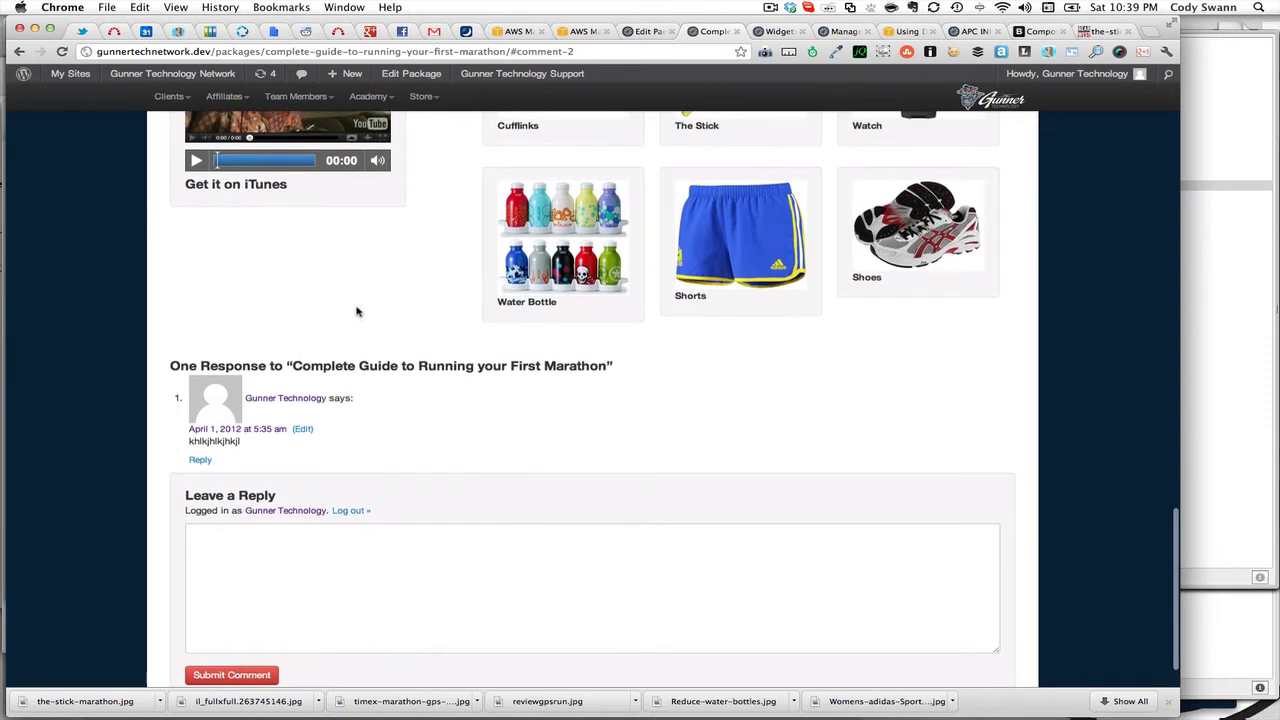
scroll(428, 313, up, 2)
scroll(455, 314, up, 5)
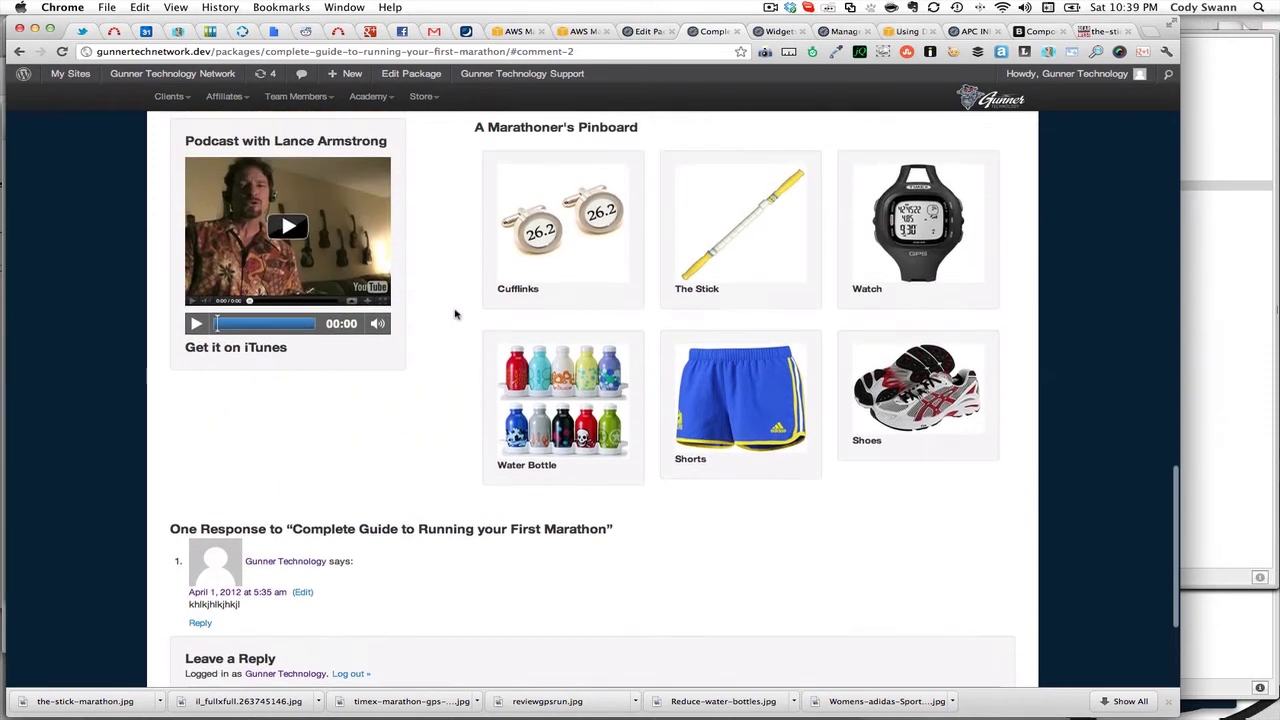
scroll(474, 237, up, 3)
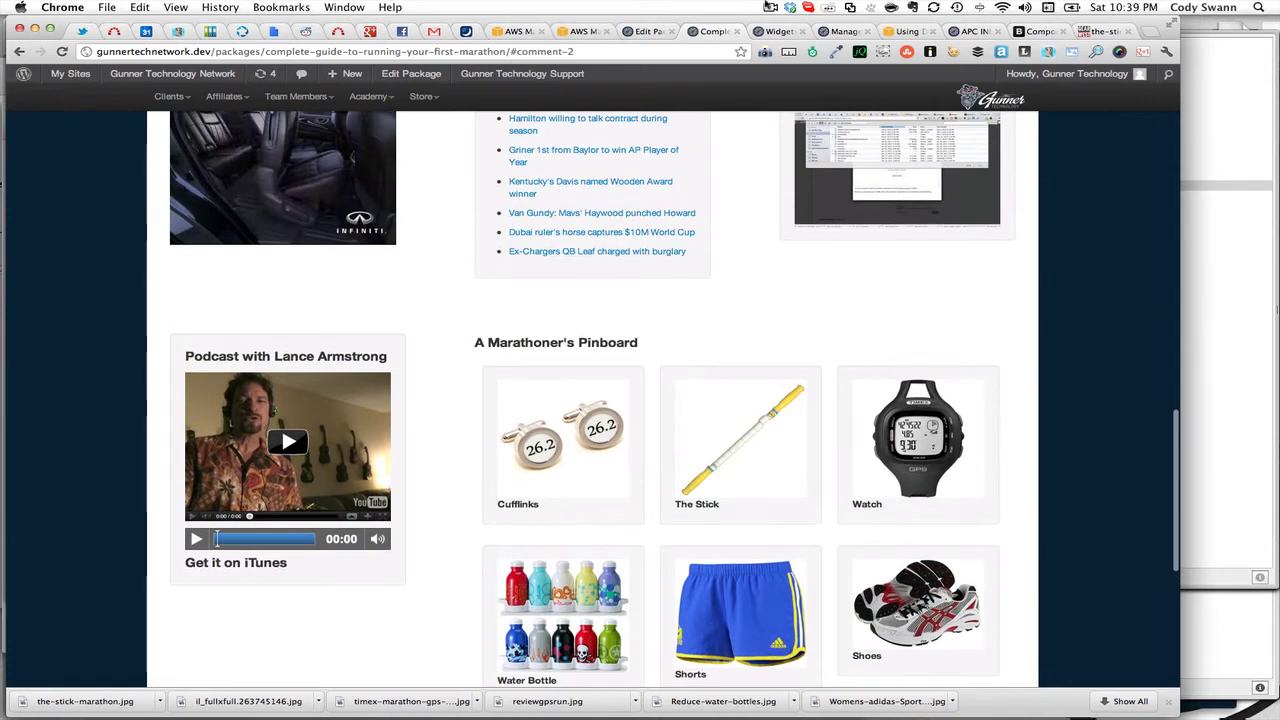
Step: Switch to the WordPress Widgets admin page and collapse the Twitter and Pinboard widgets under Inactive Widgets
click(779, 32)
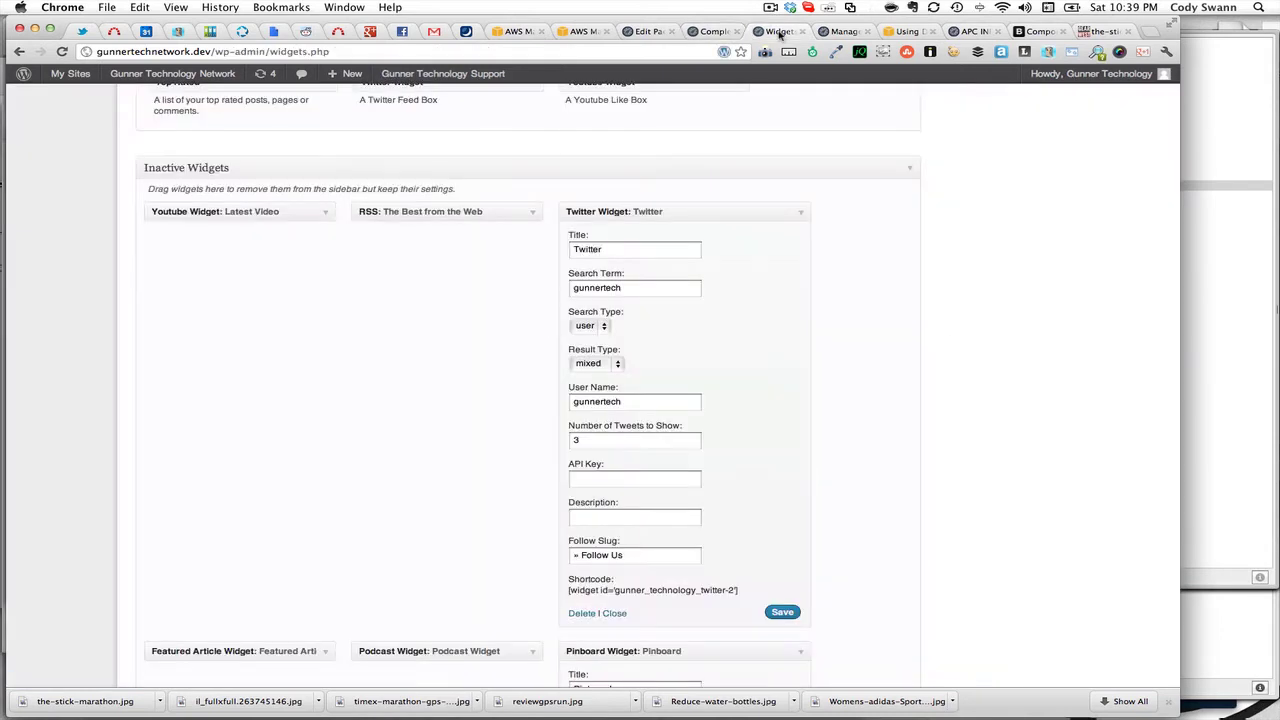
click(800, 211)
click(801, 246)
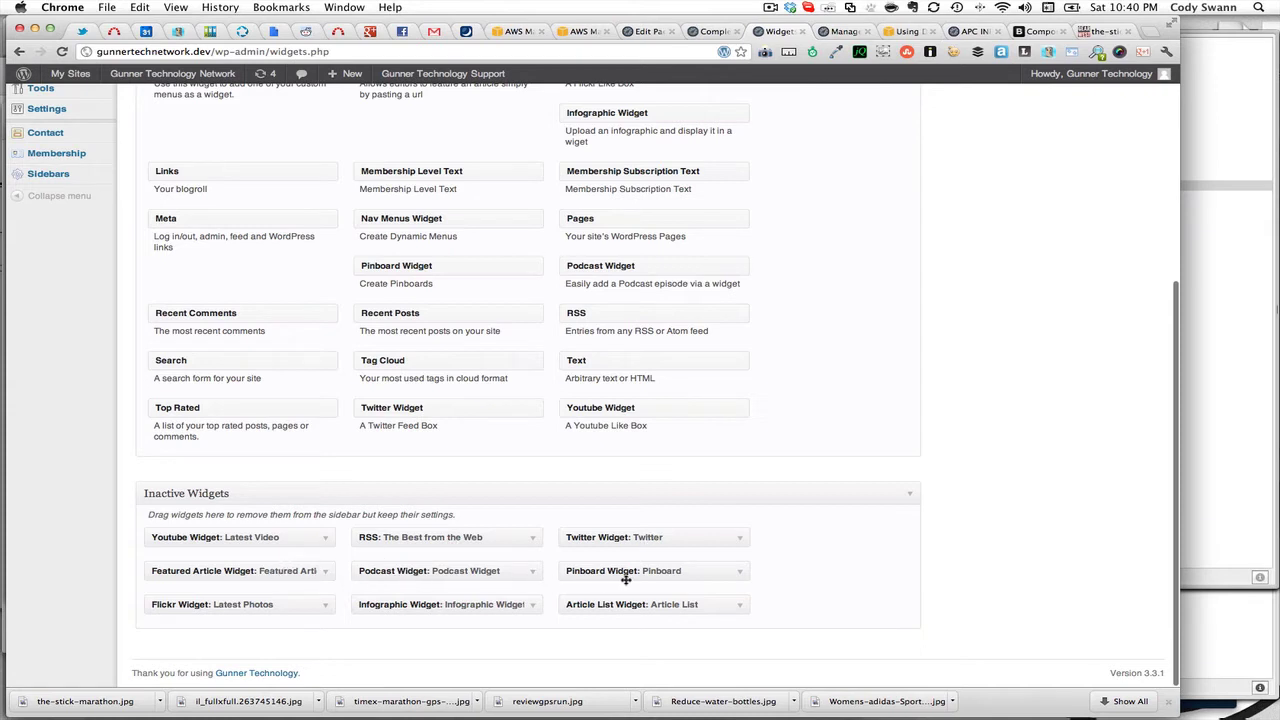
Step: Expand the inactive Infographic widget's settings, view its image upload dialog and close the dialog without choosing a file
click(530, 608)
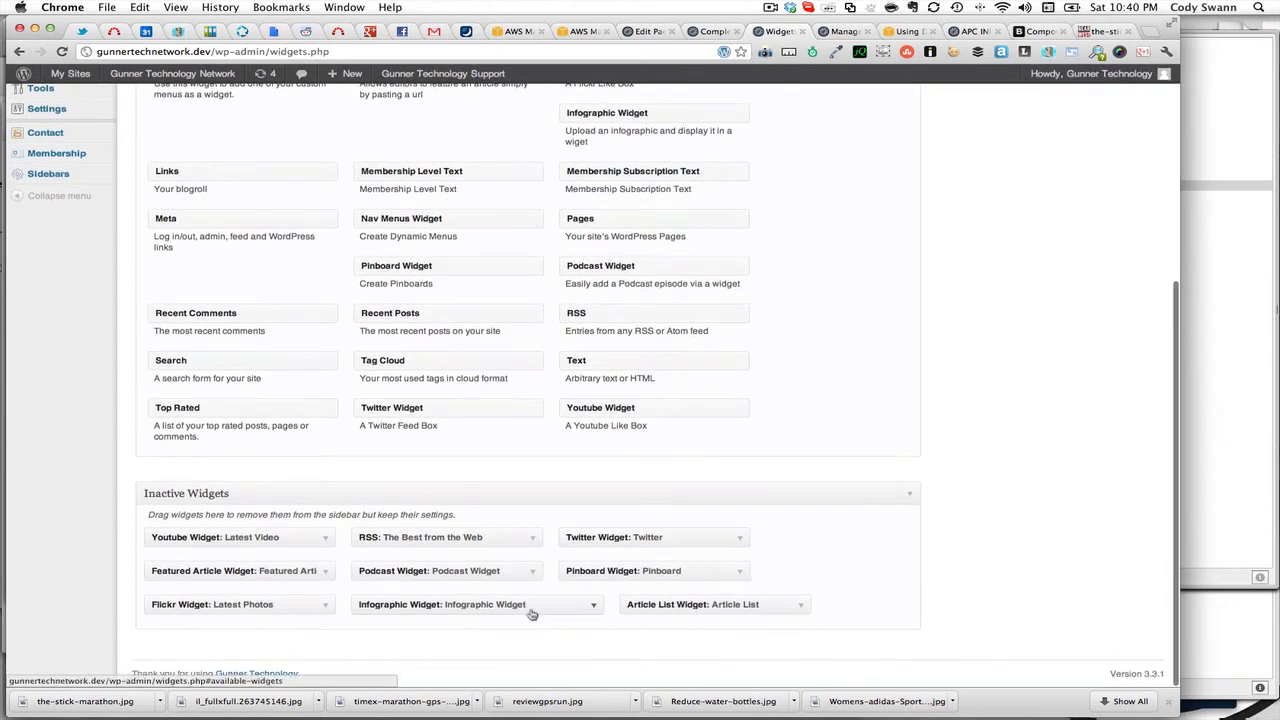
scroll(532, 614, down, 1)
scroll(532, 614, down, 4)
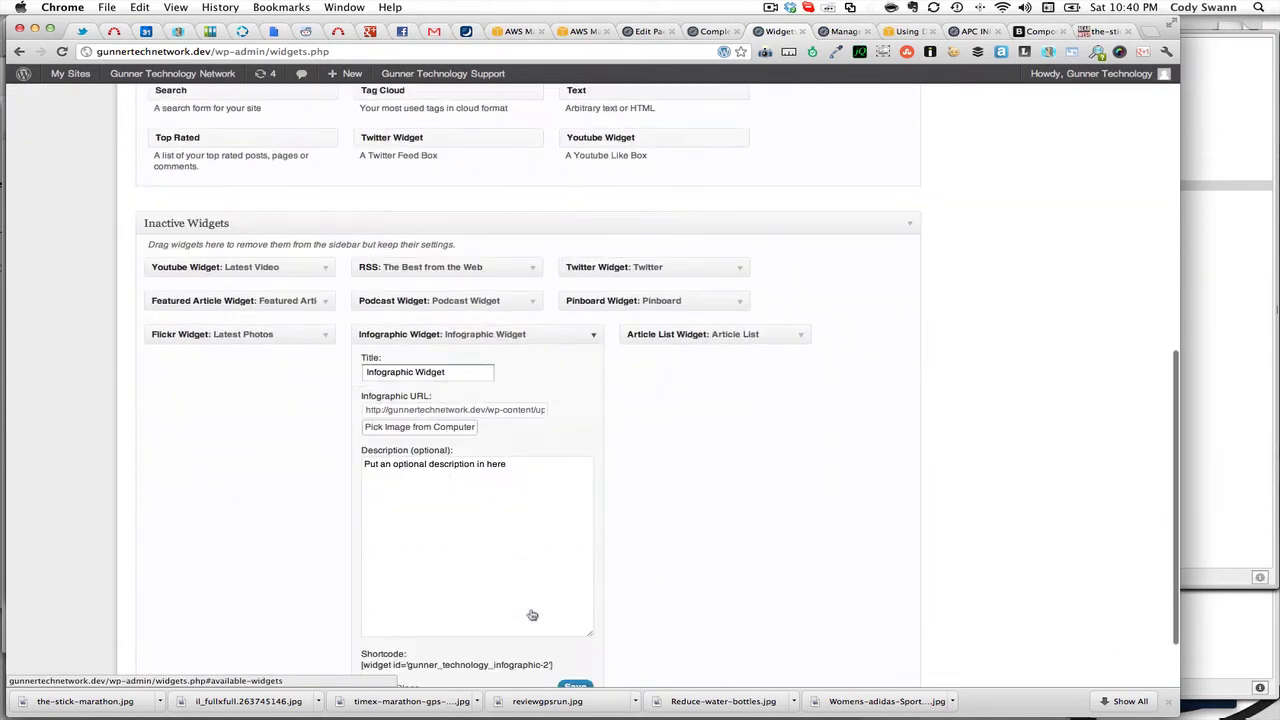
click(421, 428)
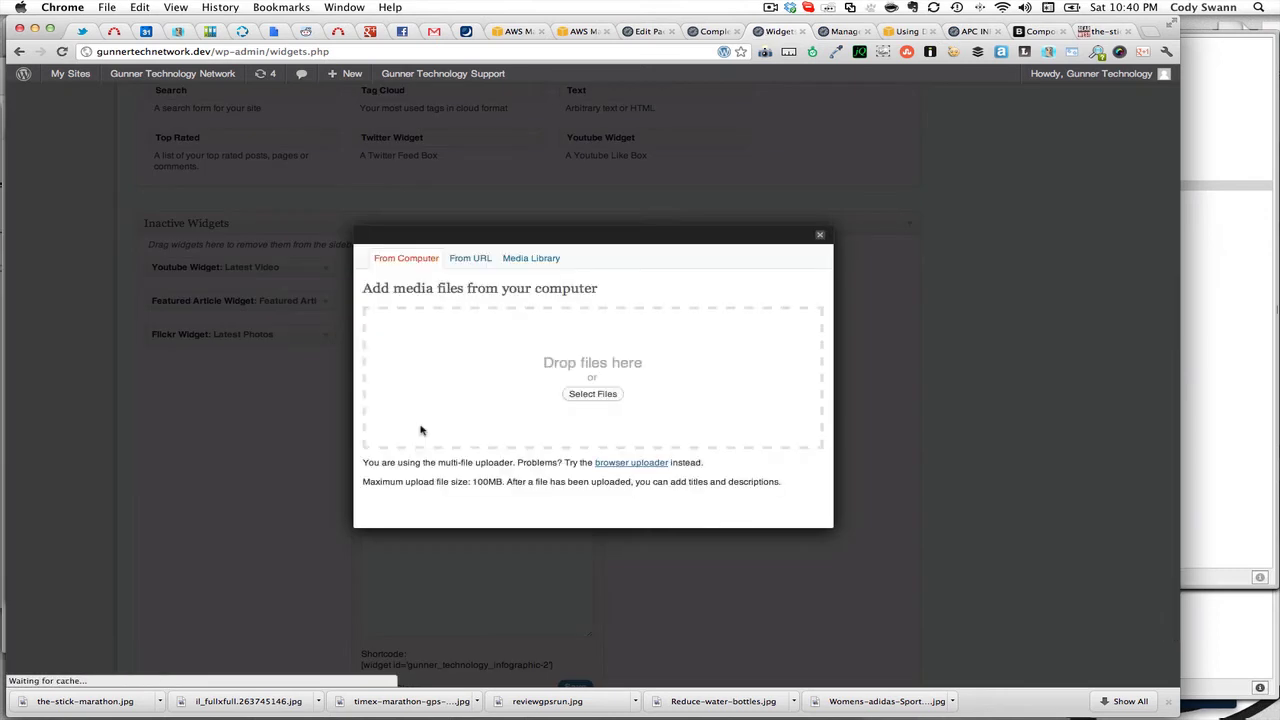
click(820, 236)
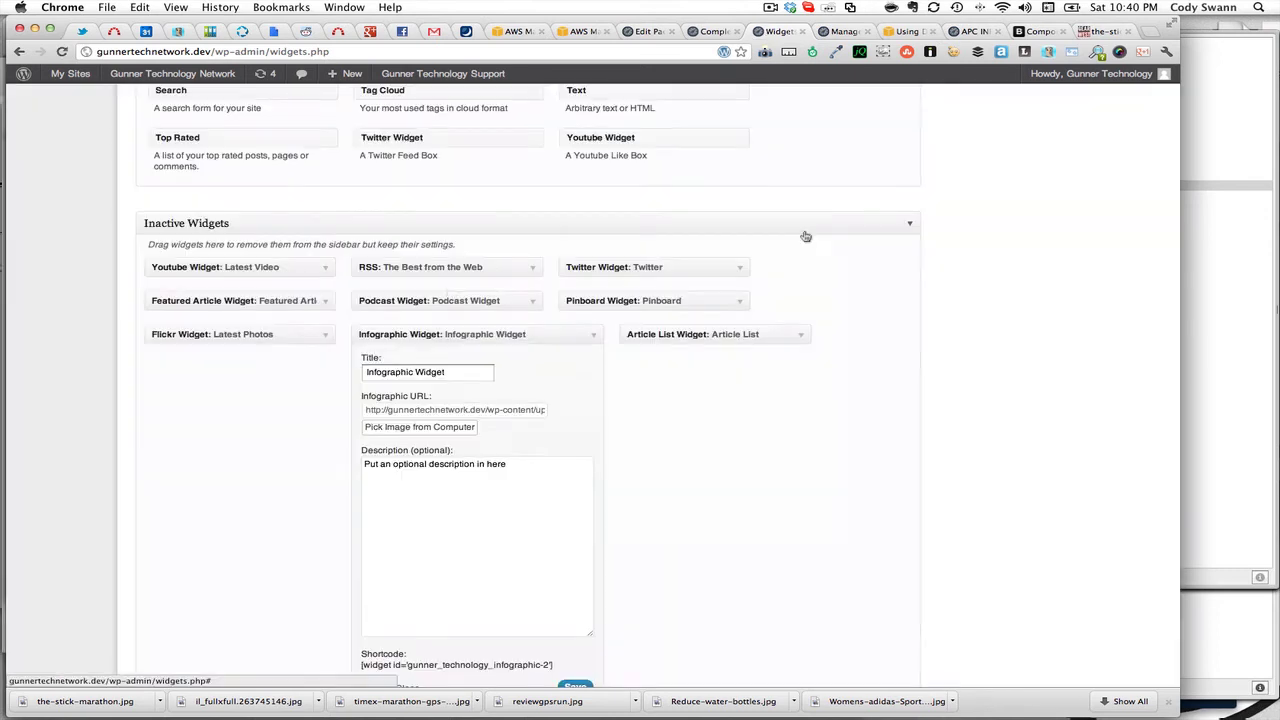
Step: Review the settings of the inactive Flickr widget and collapse both the Flickr and Infographic widgets
click(335, 336)
scroll(320, 451, down, 1)
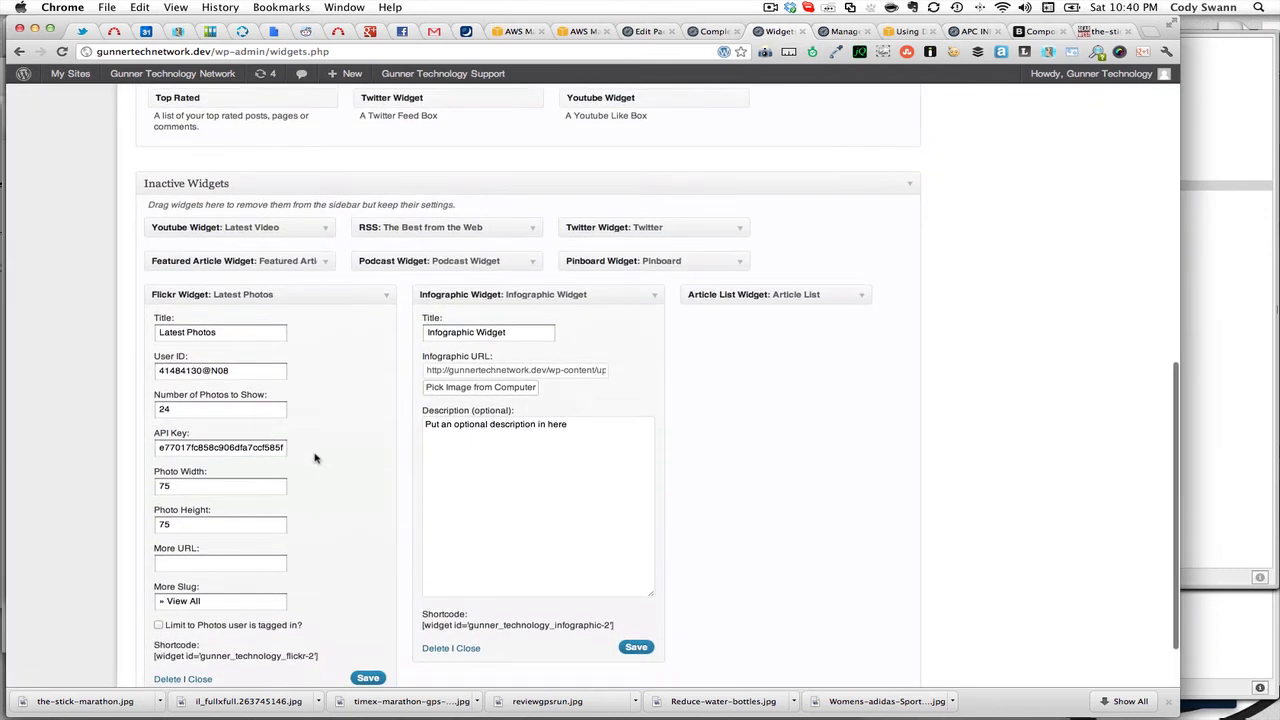
scroll(251, 514, down, 1)
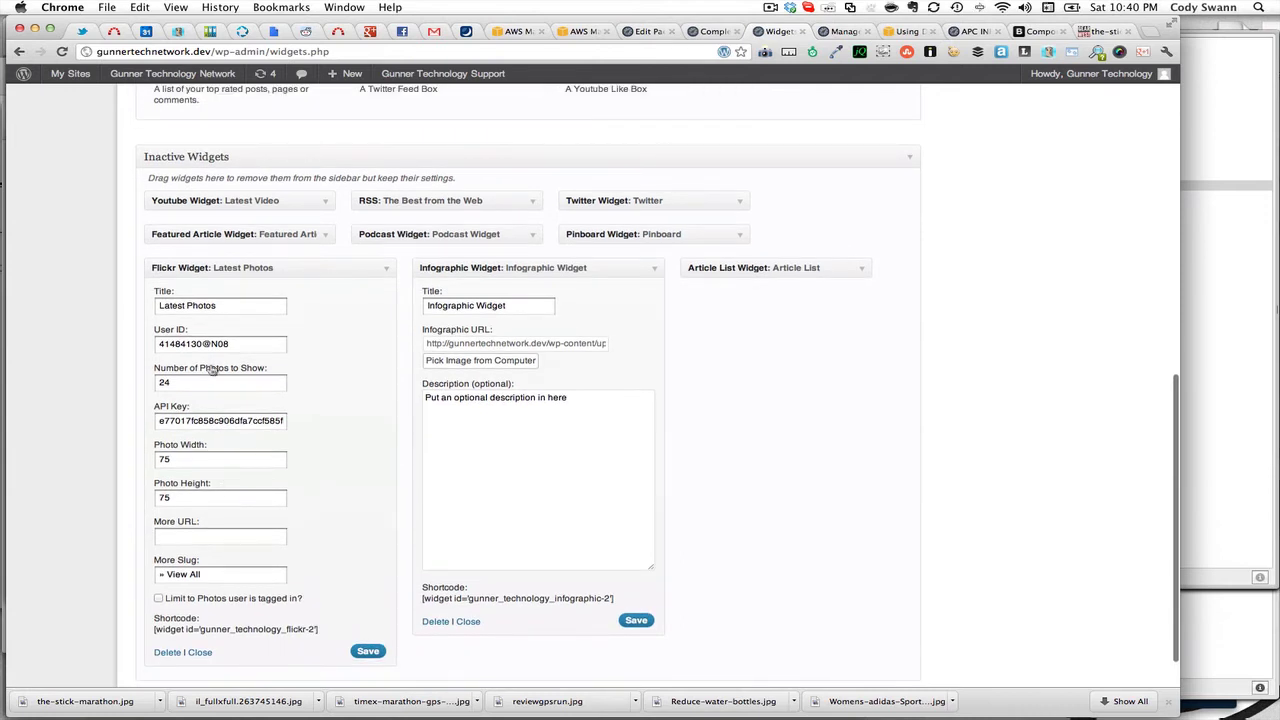
click(387, 269)
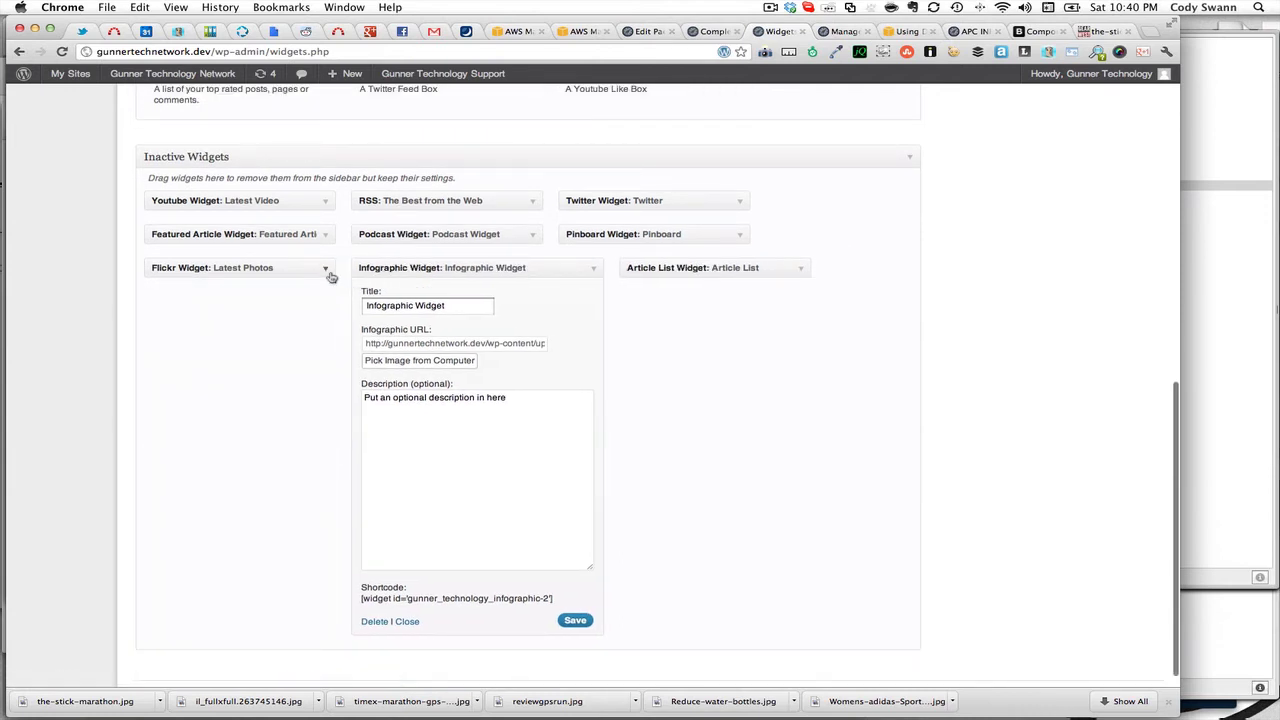
click(593, 268)
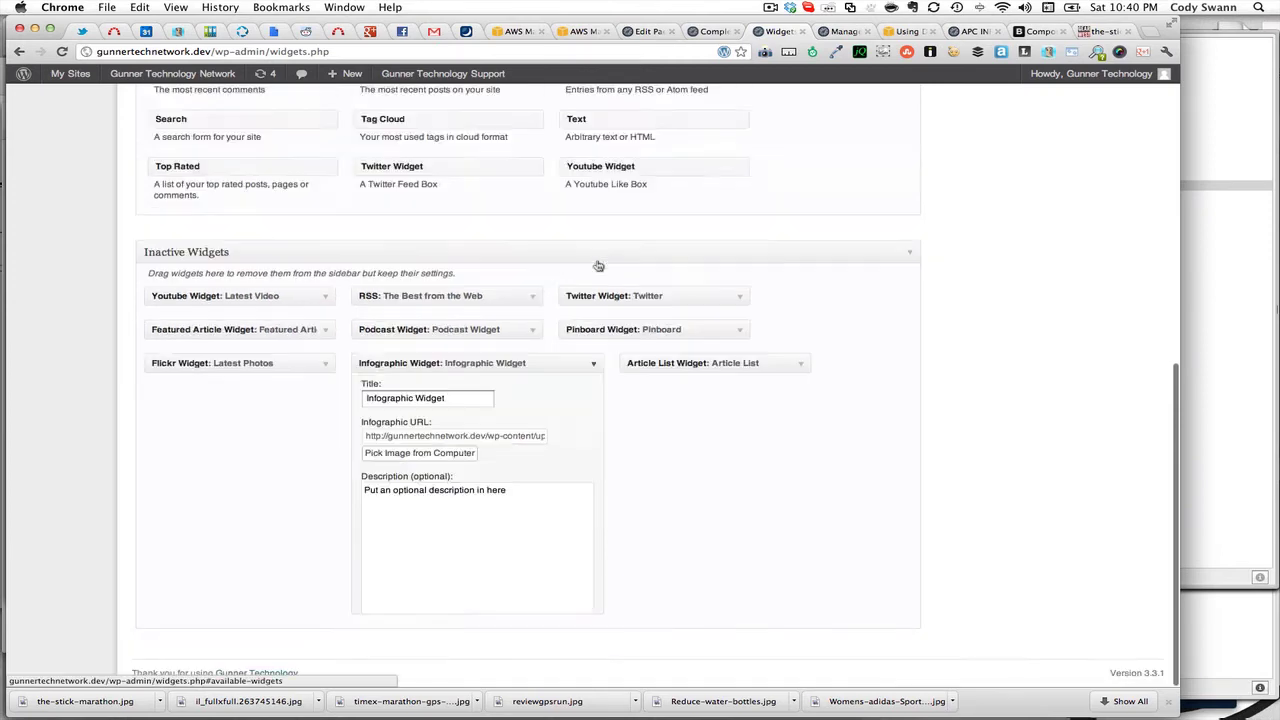
Step: Expand the inactive Featured Article widget, examine its full Article URL and collapse the widget
click(326, 570)
scroll(332, 571, down, 3)
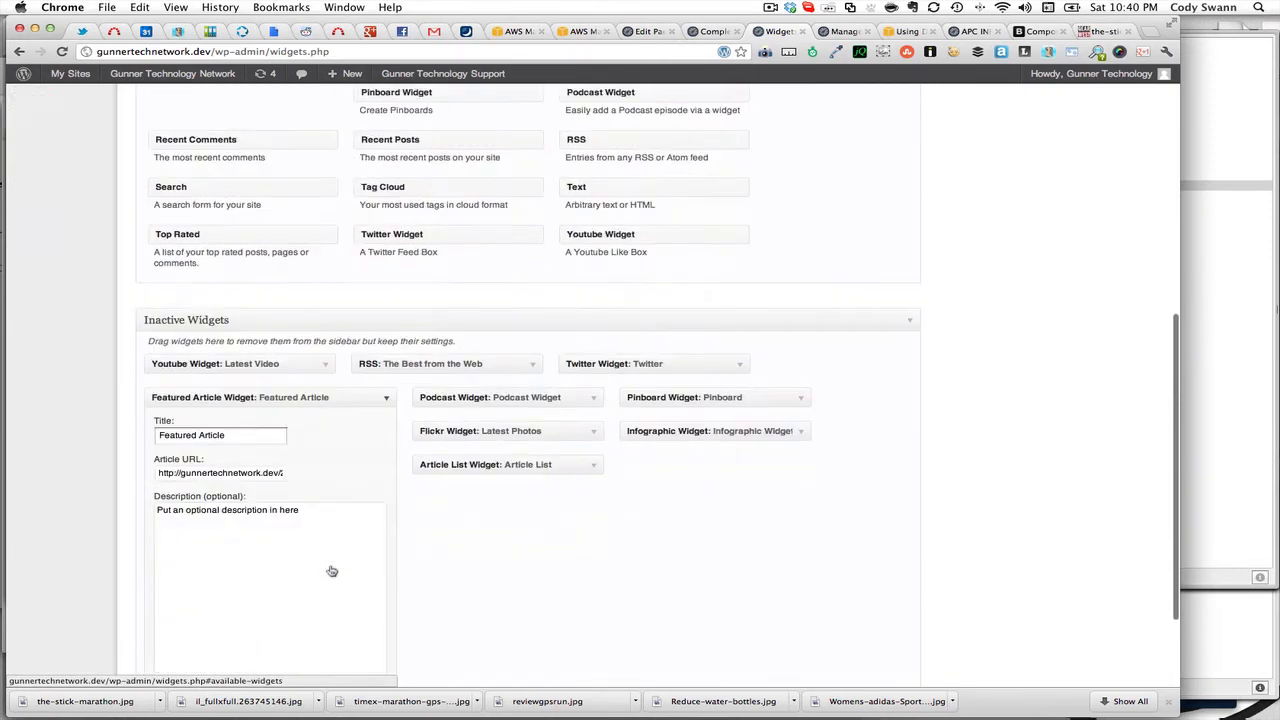
drag(212, 476, 298, 478)
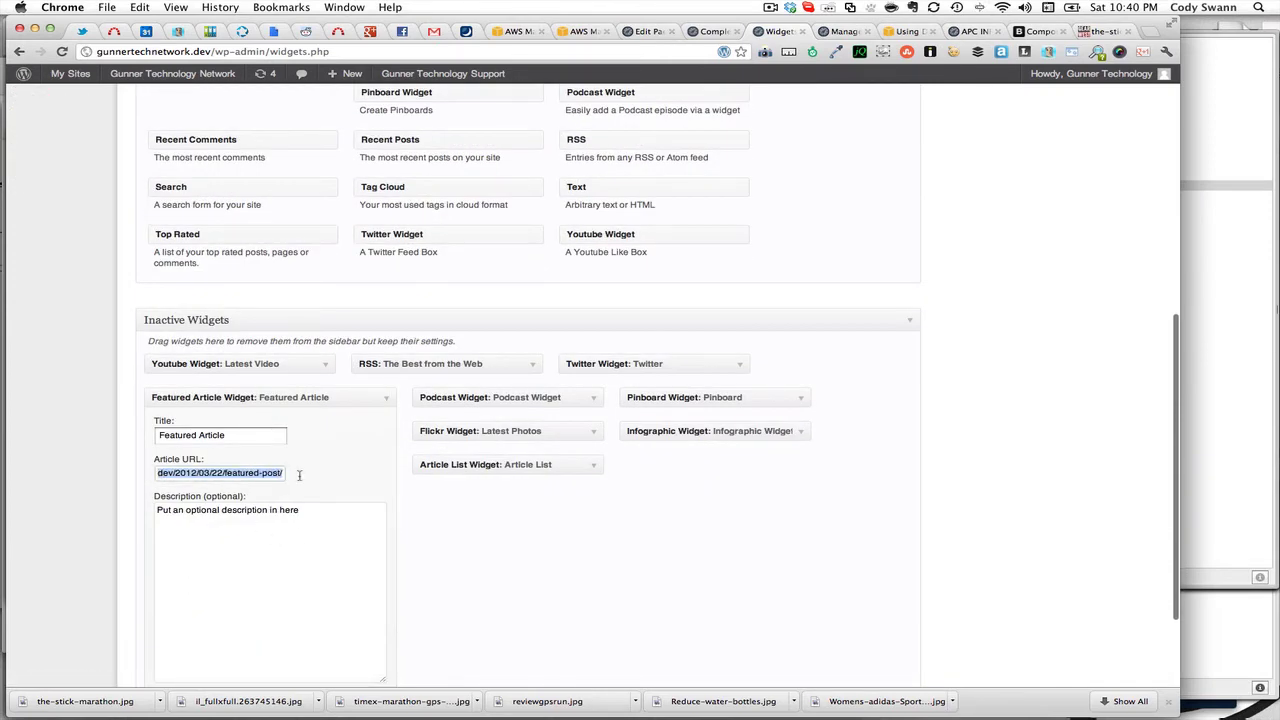
click(386, 397)
Step: Review the inactive Youtube widget's video count, player width, feed type and username settings, and collapse it
click(325, 539)
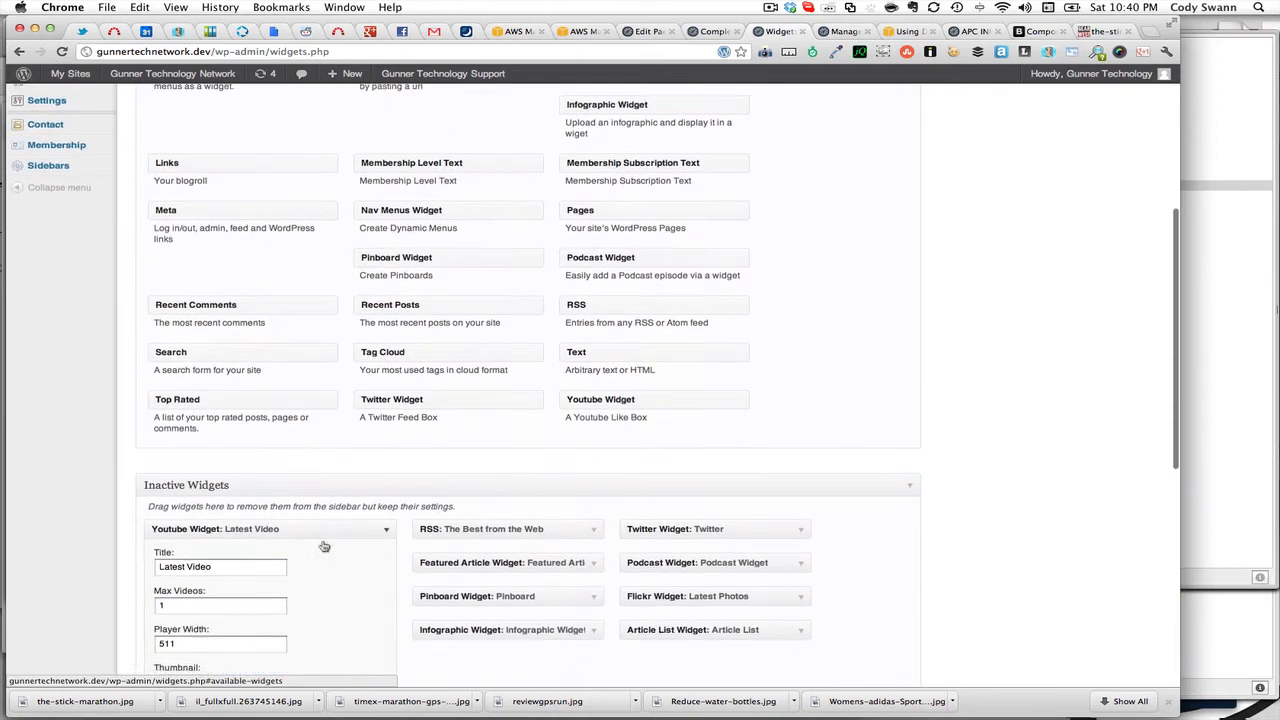
scroll(318, 545, down, 5)
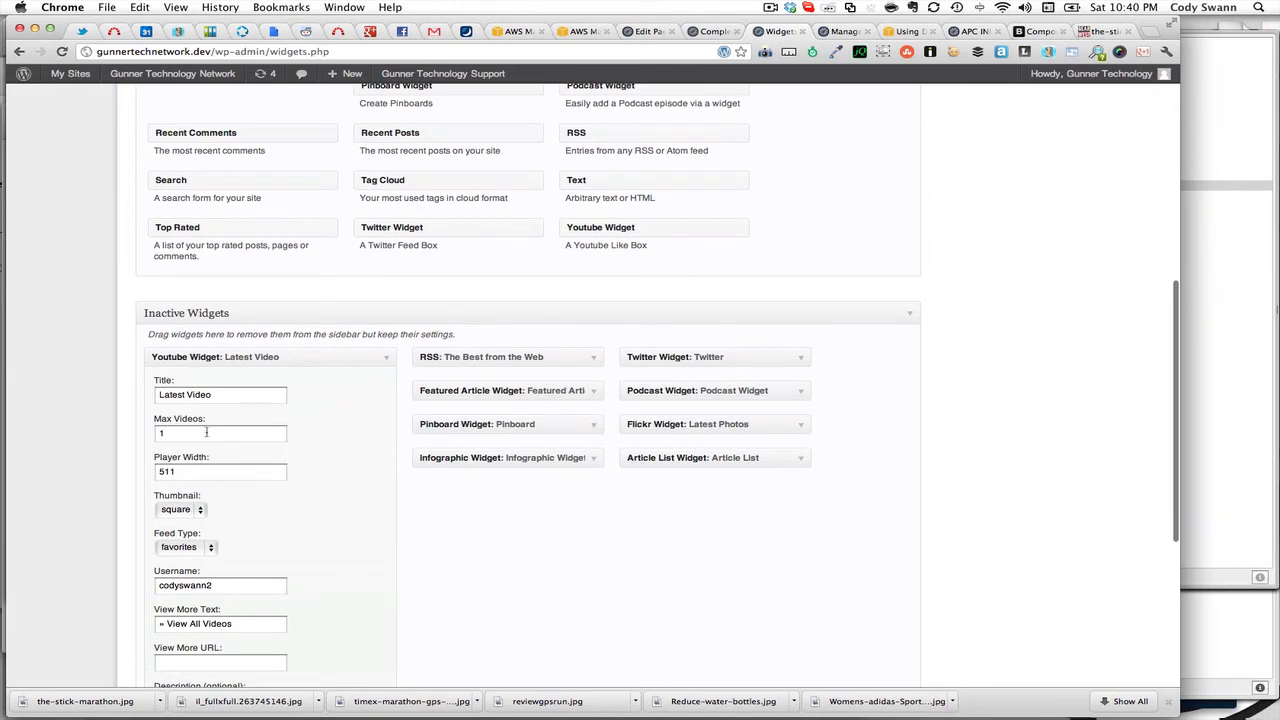
click(388, 360)
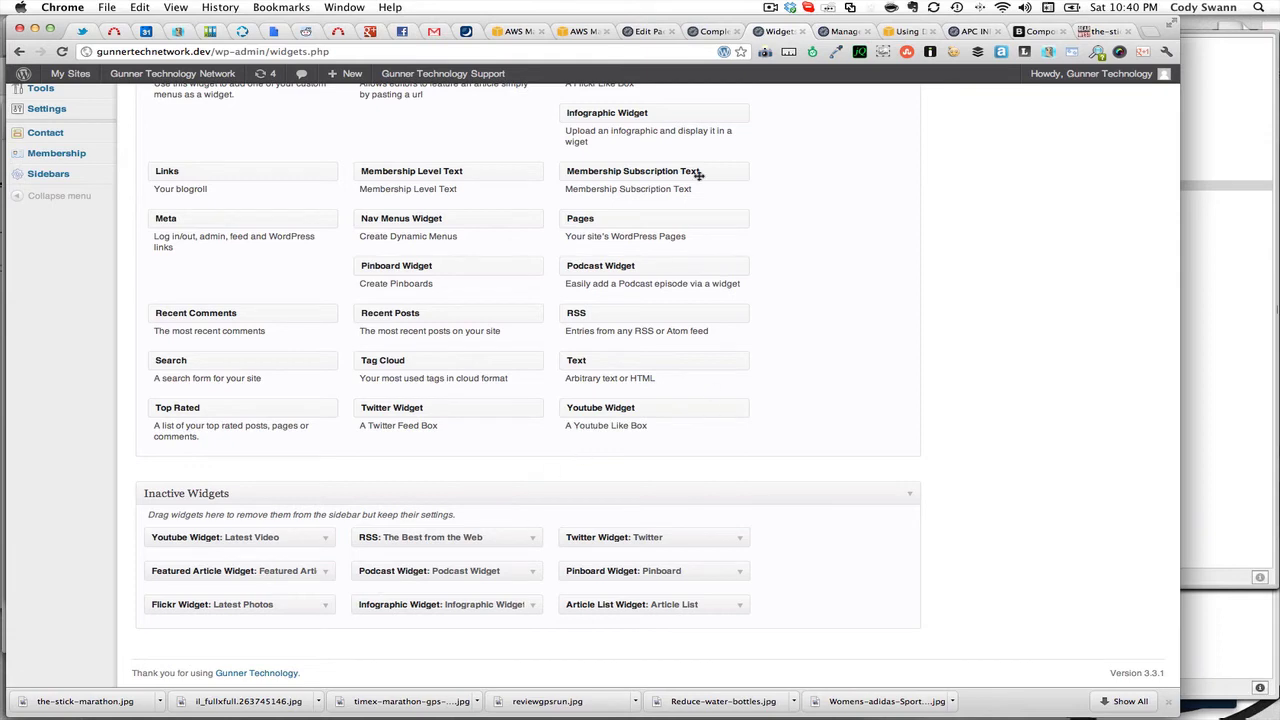
Step: Switch to the Edit Package page of the marathon guide and look through the row, column and widget shortcodes in its content
click(660, 34)
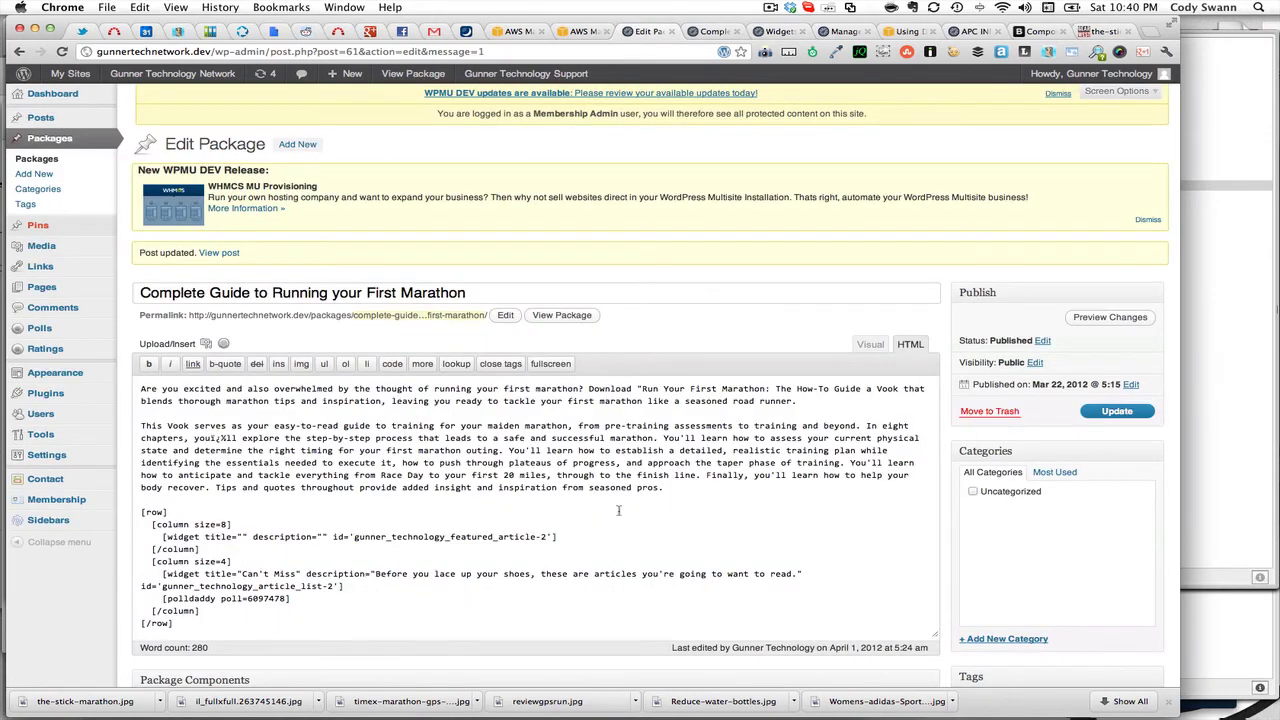
scroll(618, 511, down, 5)
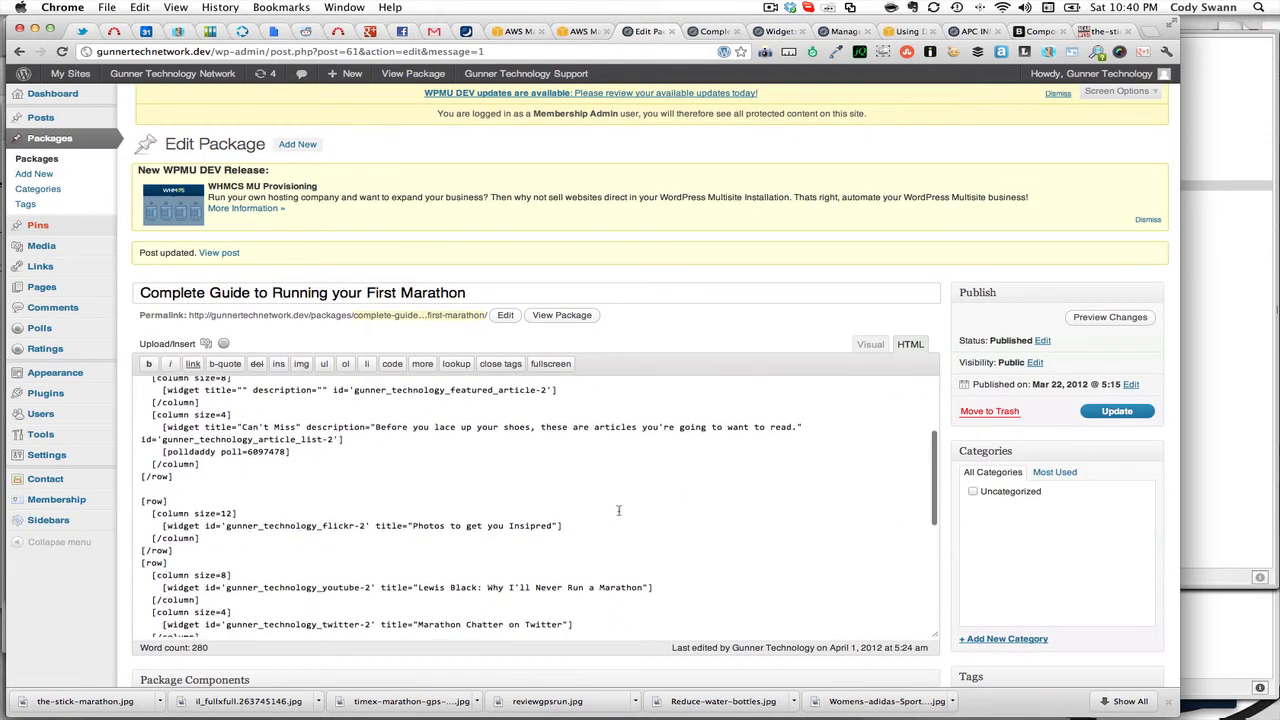
scroll(618, 511, down, 7)
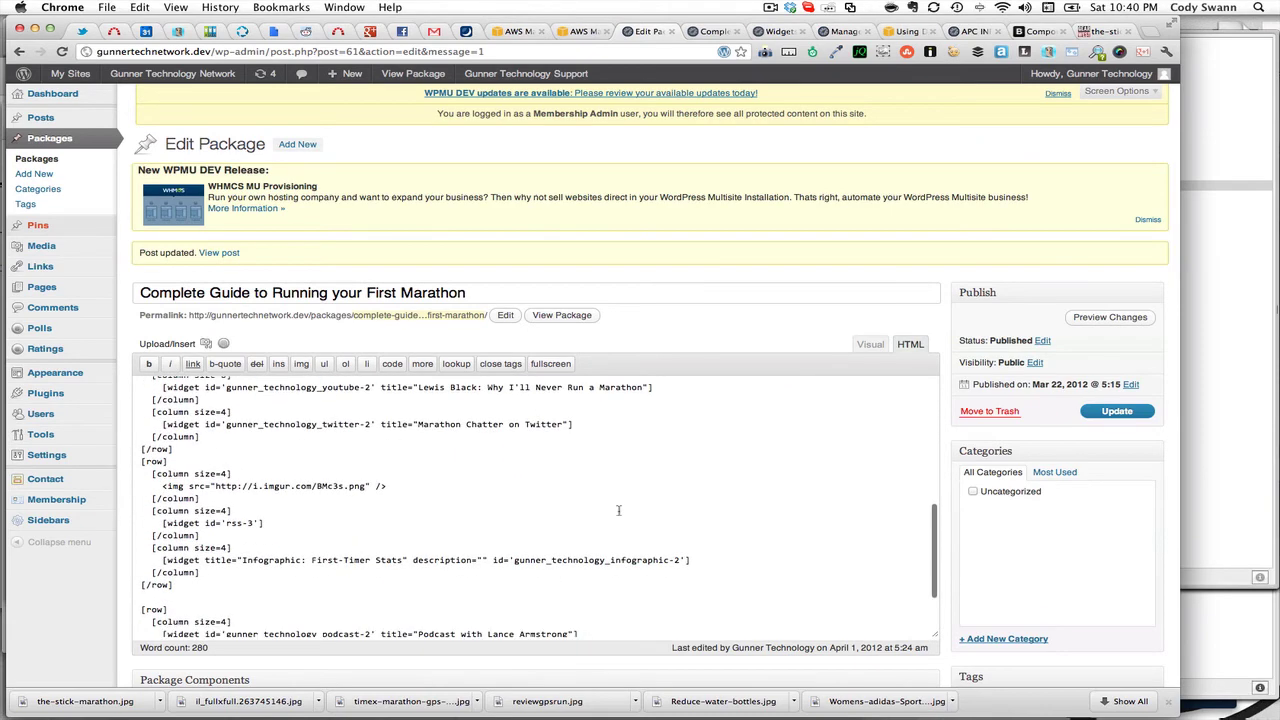
scroll(250, 543, up, 10)
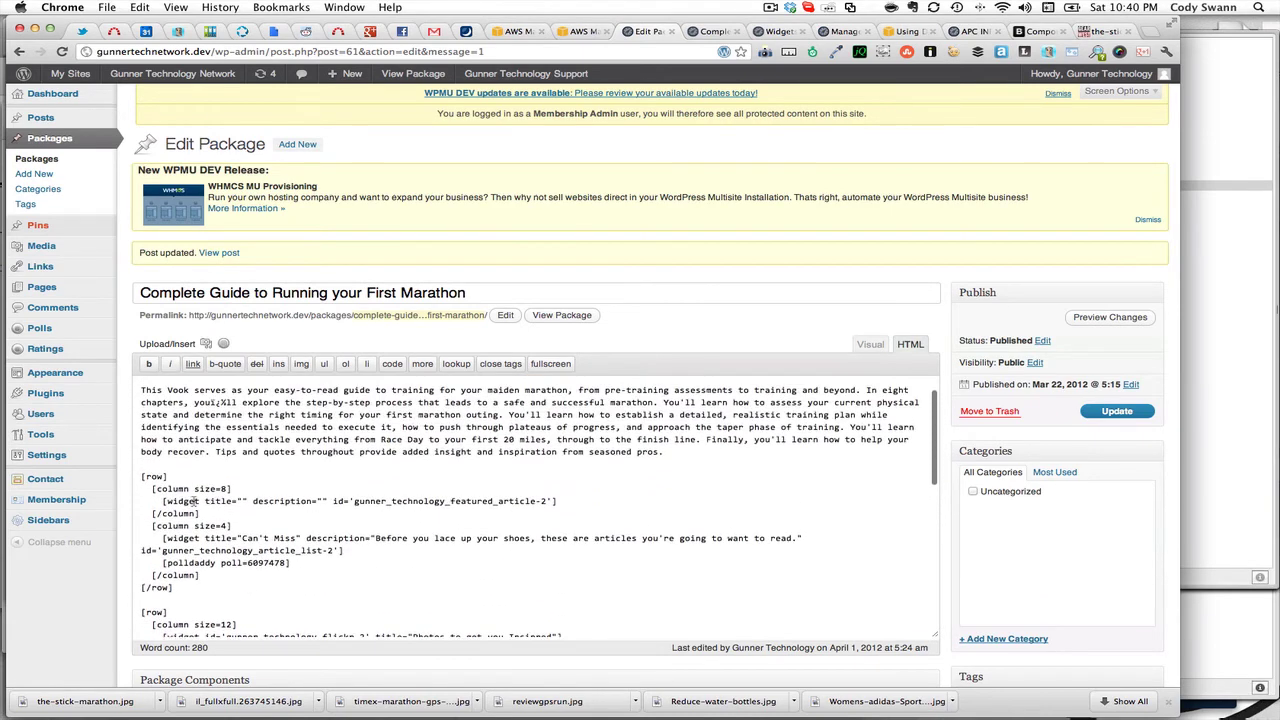
Step: Highlight the first row's opening tag and the featured article widget's shortcode and ID, and place the cursor at the size-4 column
drag(141, 477, 171, 476)
click(172, 477)
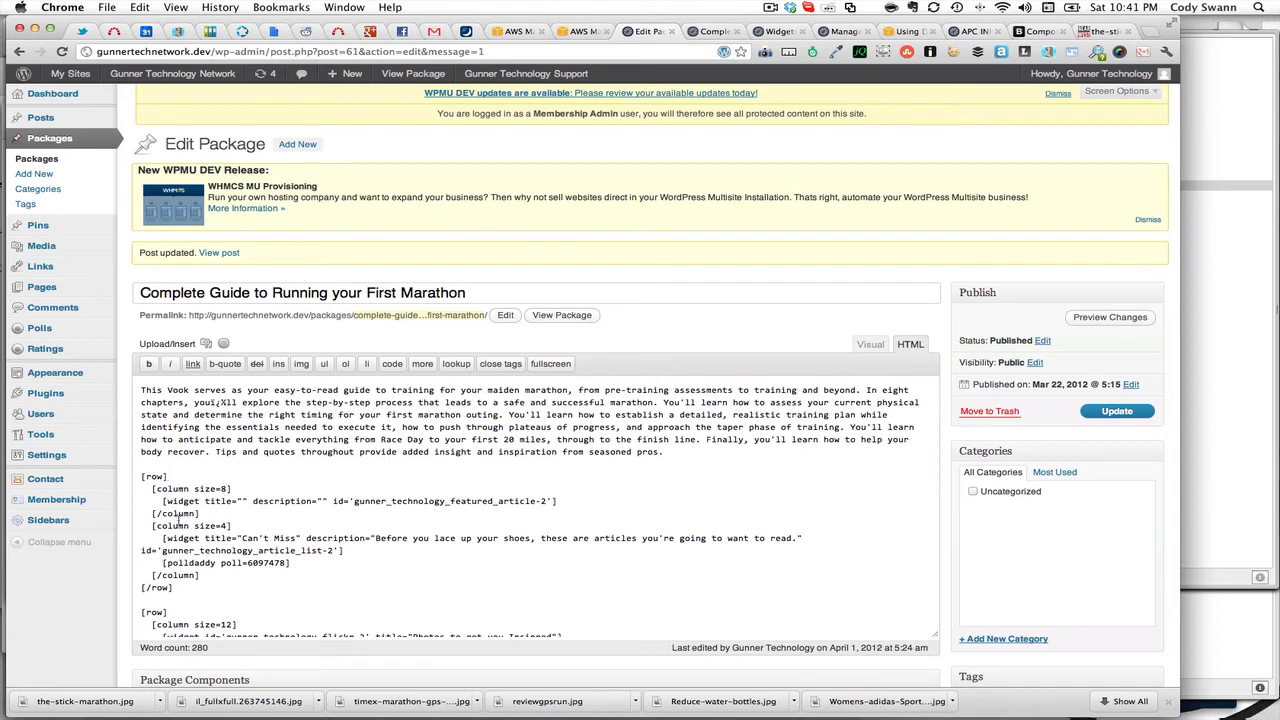
drag(162, 501, 519, 506)
double_click(520, 501)
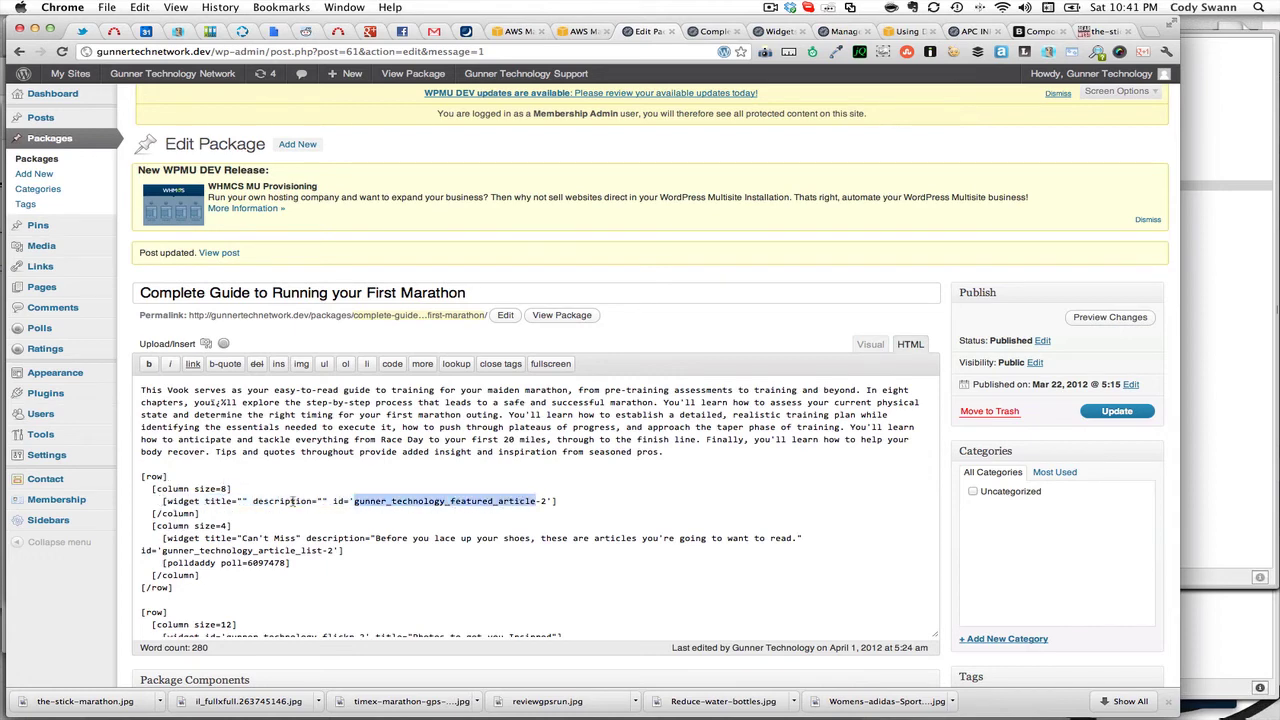
click(152, 526)
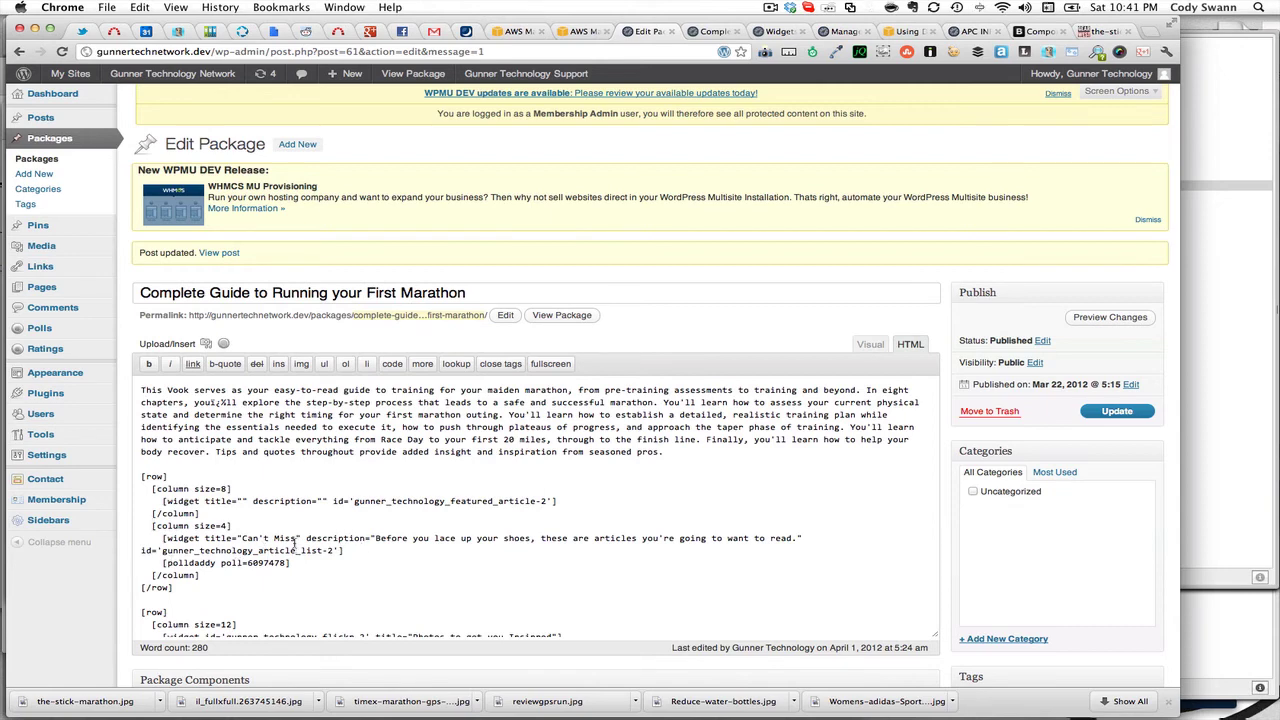
Step: Change the article list widget's title in the shortcode to "Don't Miss" and update the package
drag(298, 538, 242, 538)
text(Don't Miss)
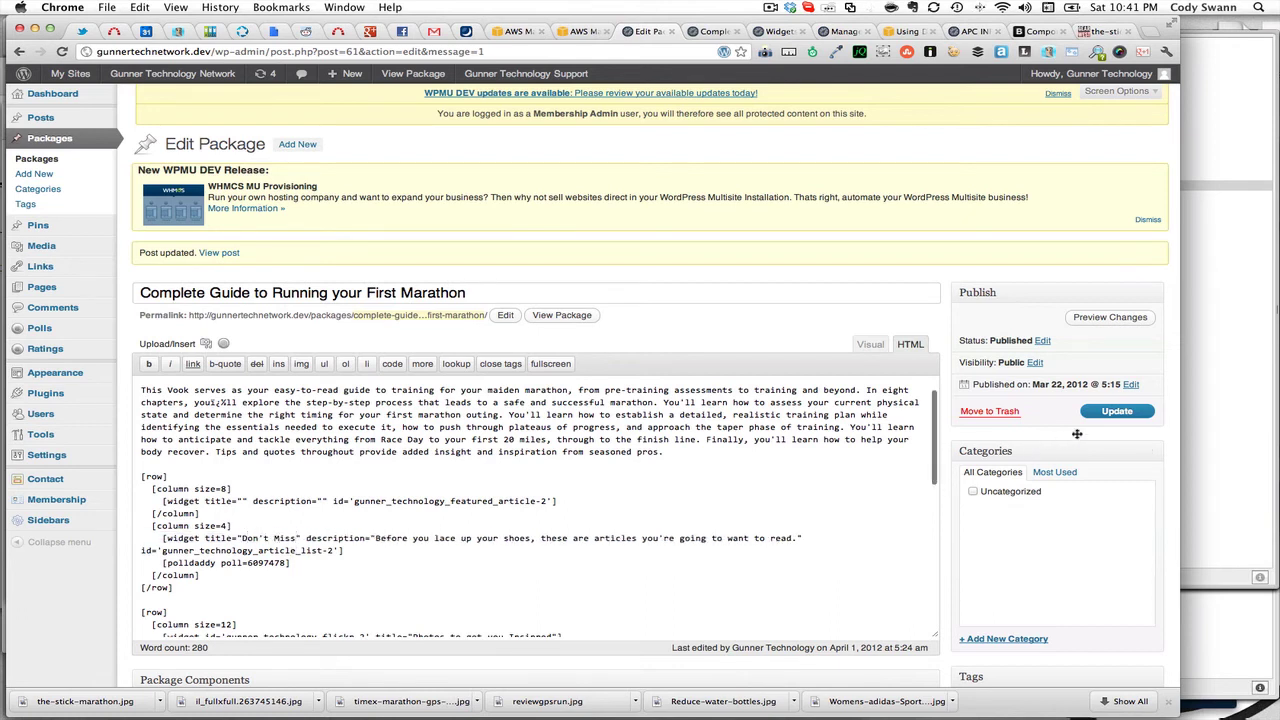
click(1100, 413)
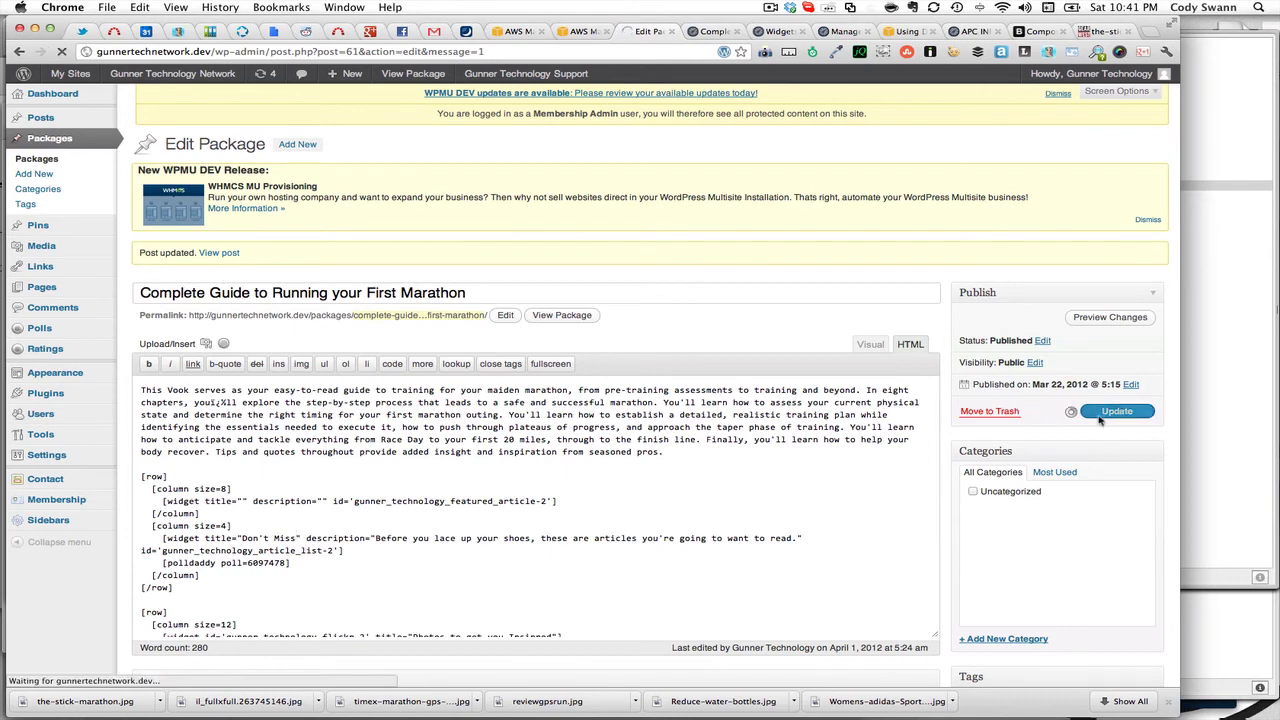
Step: Reload the published marathon package page and check the article list heading beside the featured article
key(ctrl+Tab)
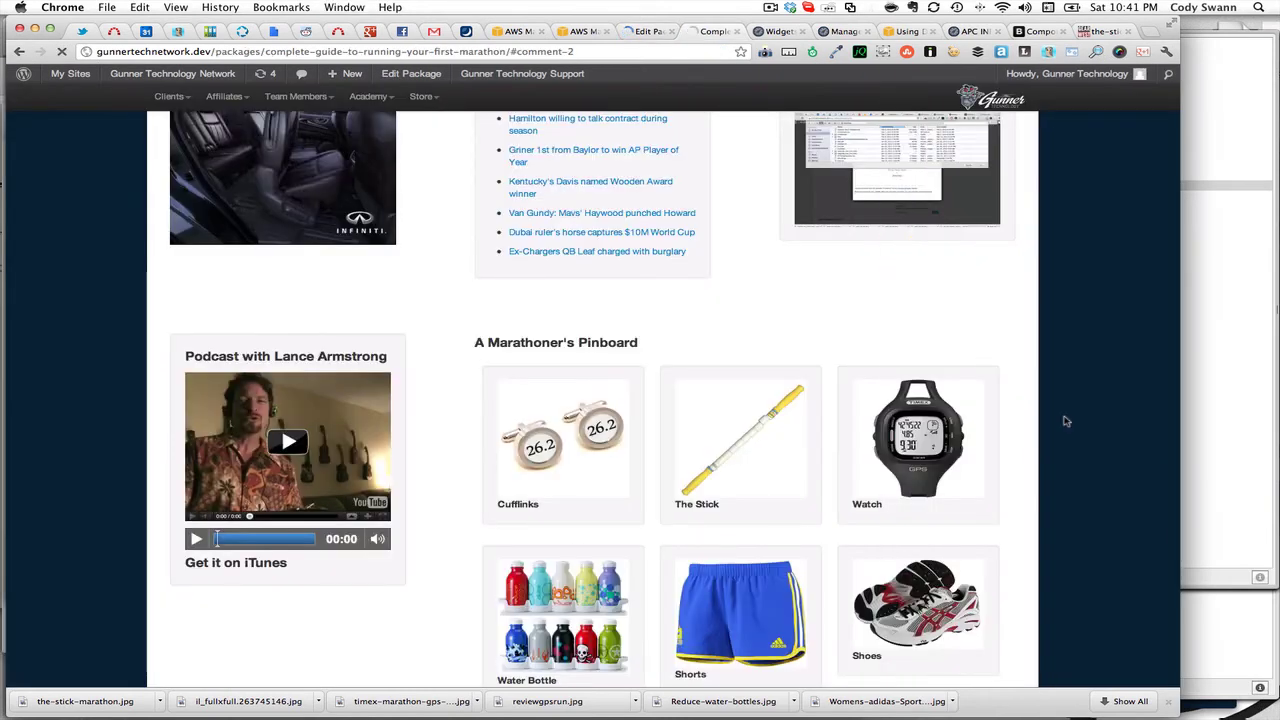
key(super+r)
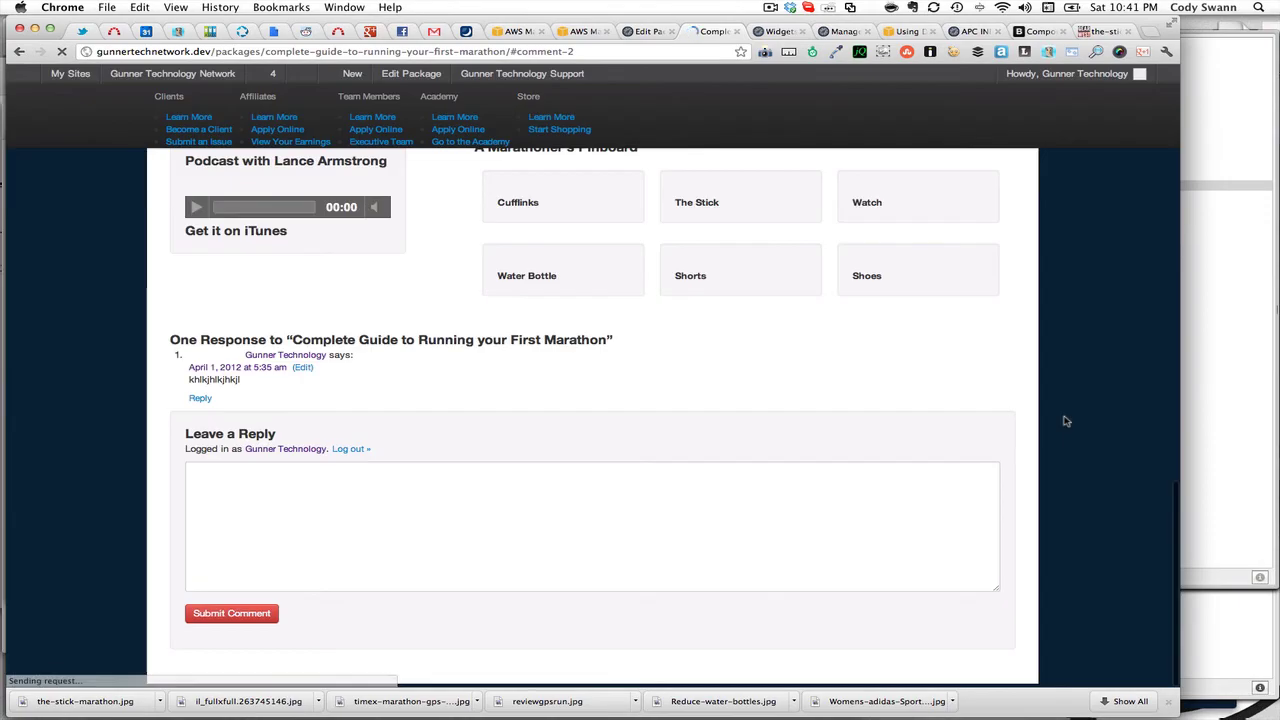
scroll(1066, 421, up, 15)
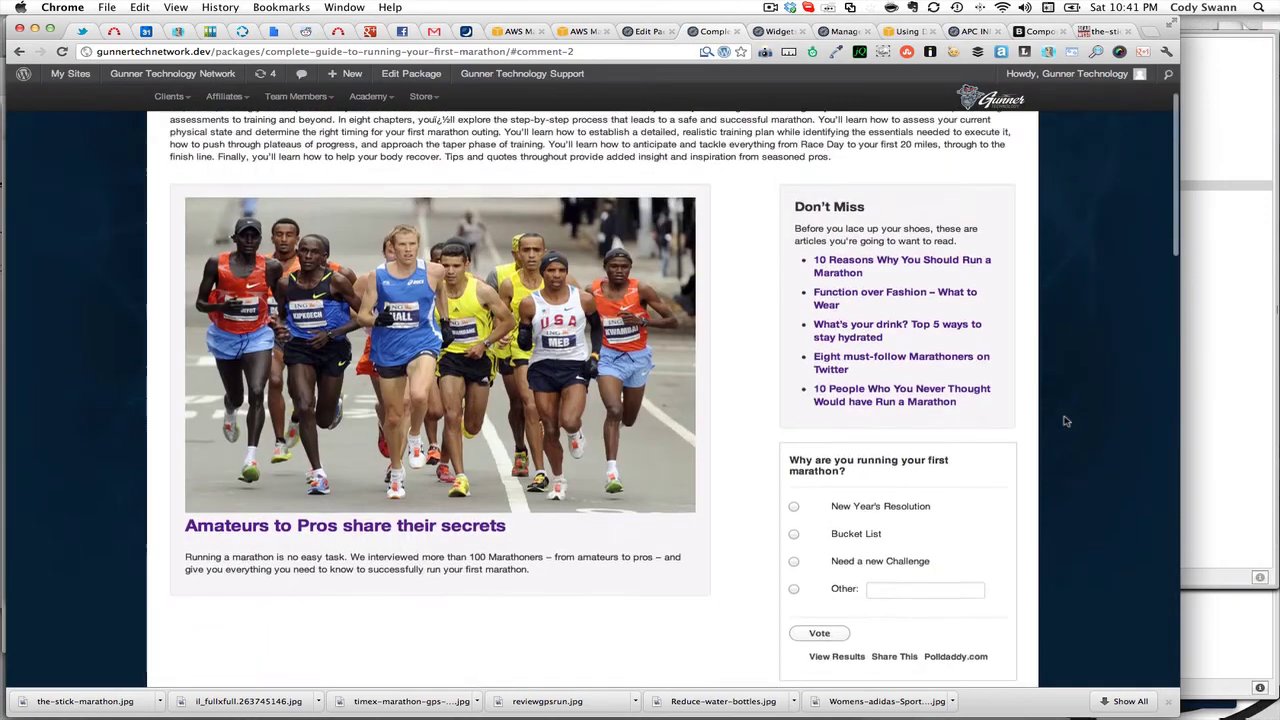
scroll(783, 315, down, 5)
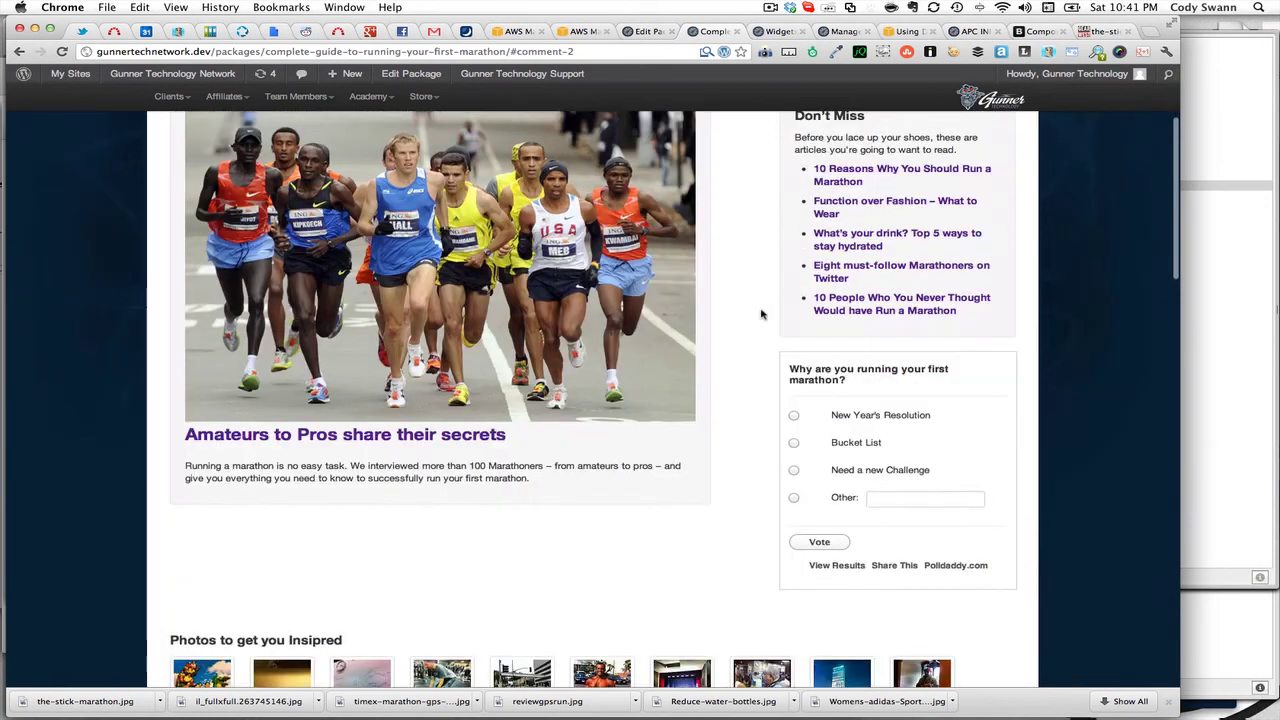
Step: Return to the Edit Package page and review the shortcodes down to the podcast and pinboard row and back to the beginning
key(ctrl+shift+Tab)
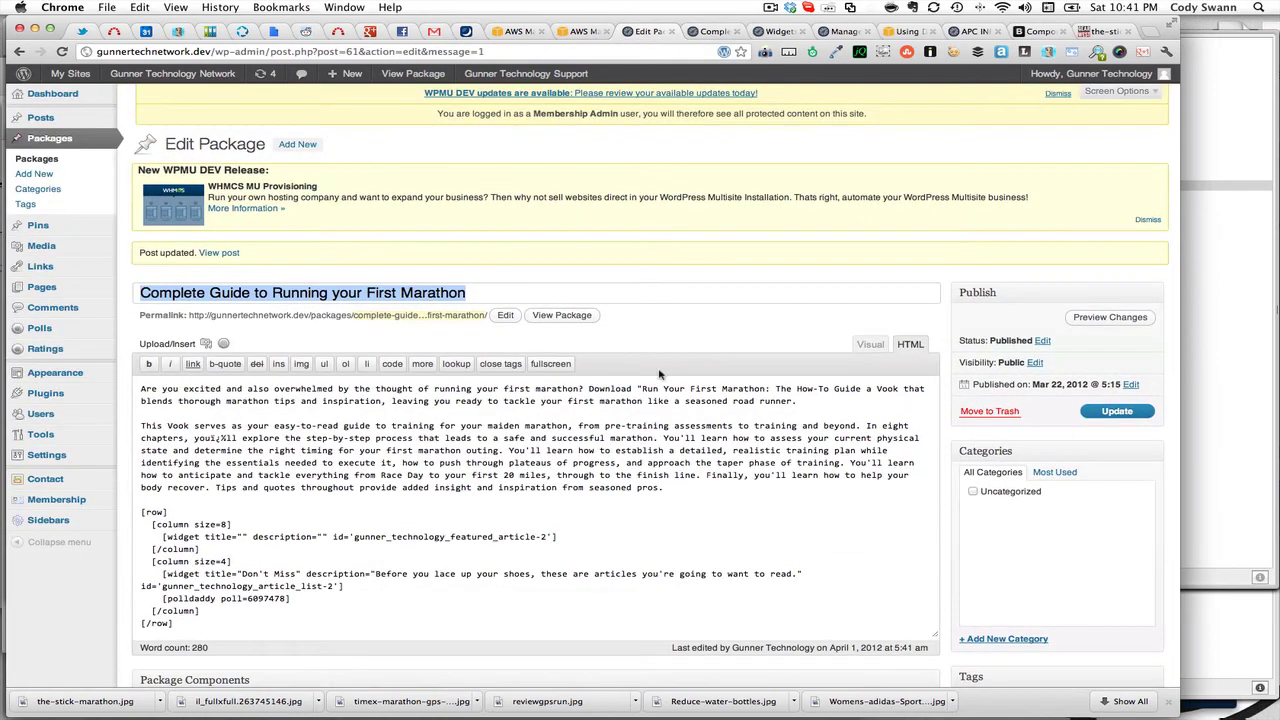
scroll(270, 601, down, 3)
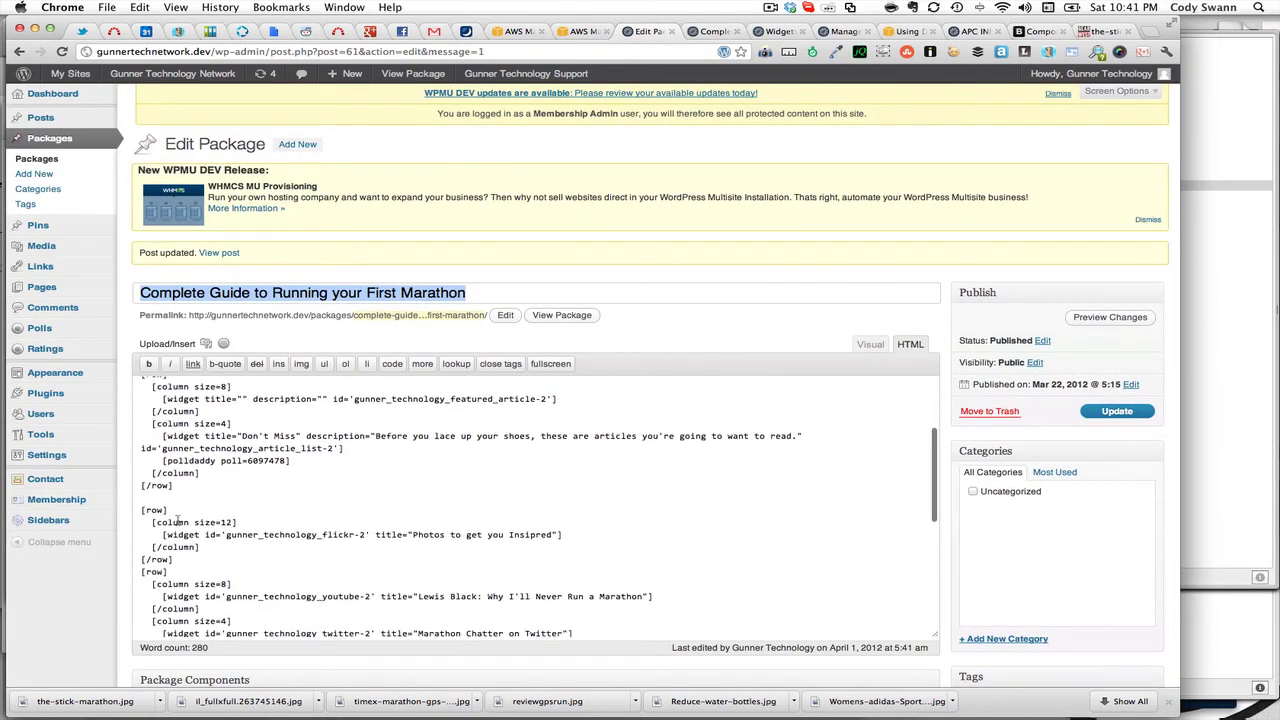
scroll(176, 521, down, 8)
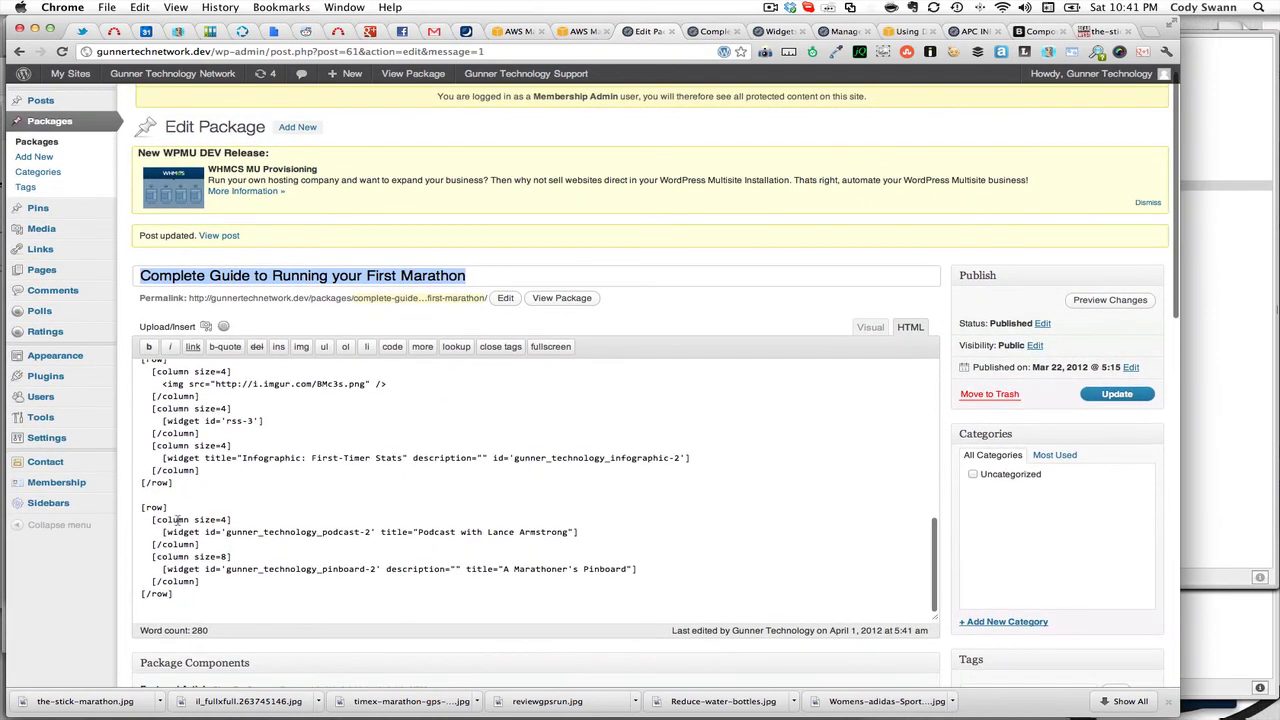
scroll(427, 465, up, 10)
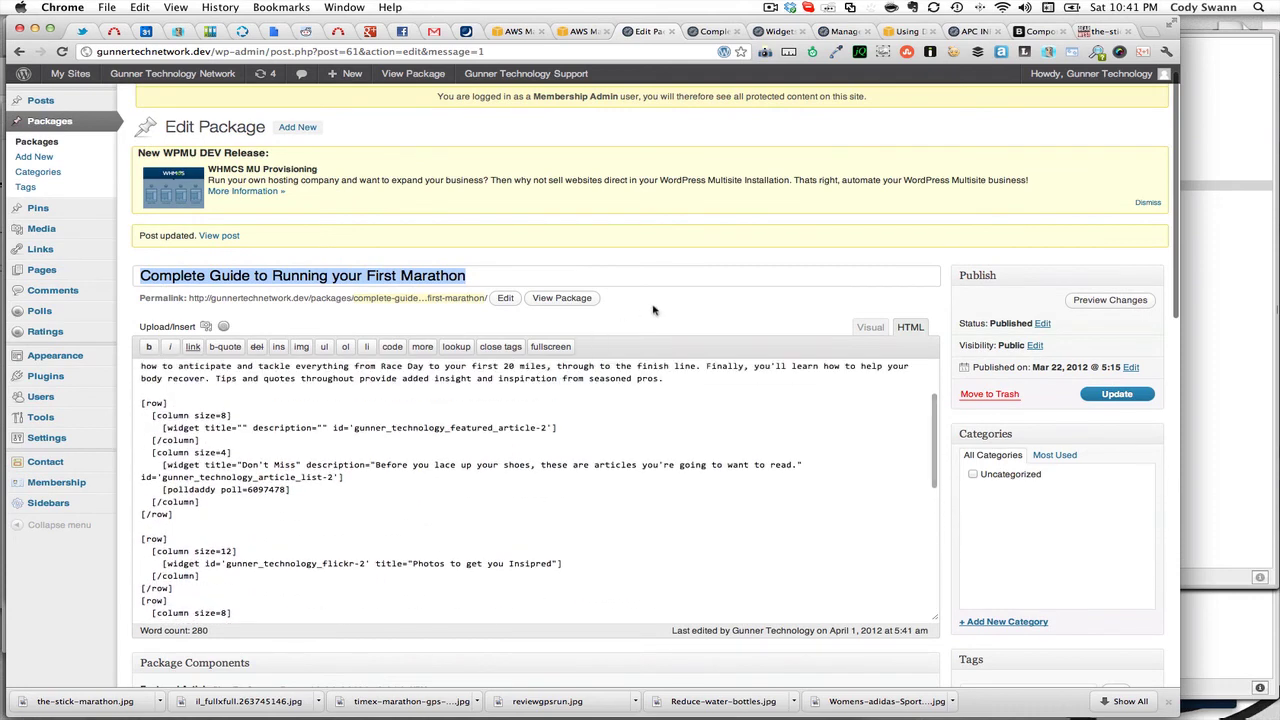
scroll(650, 312, up, 2)
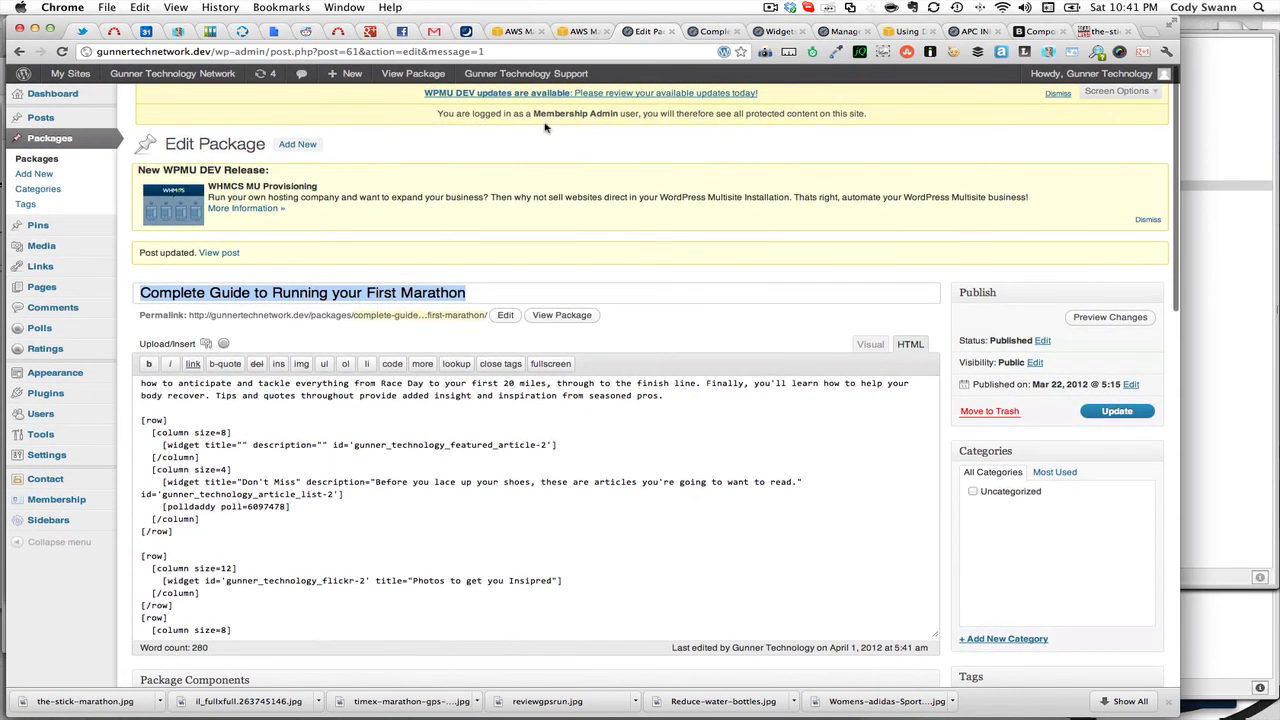
scroll(606, 388, up, 3)
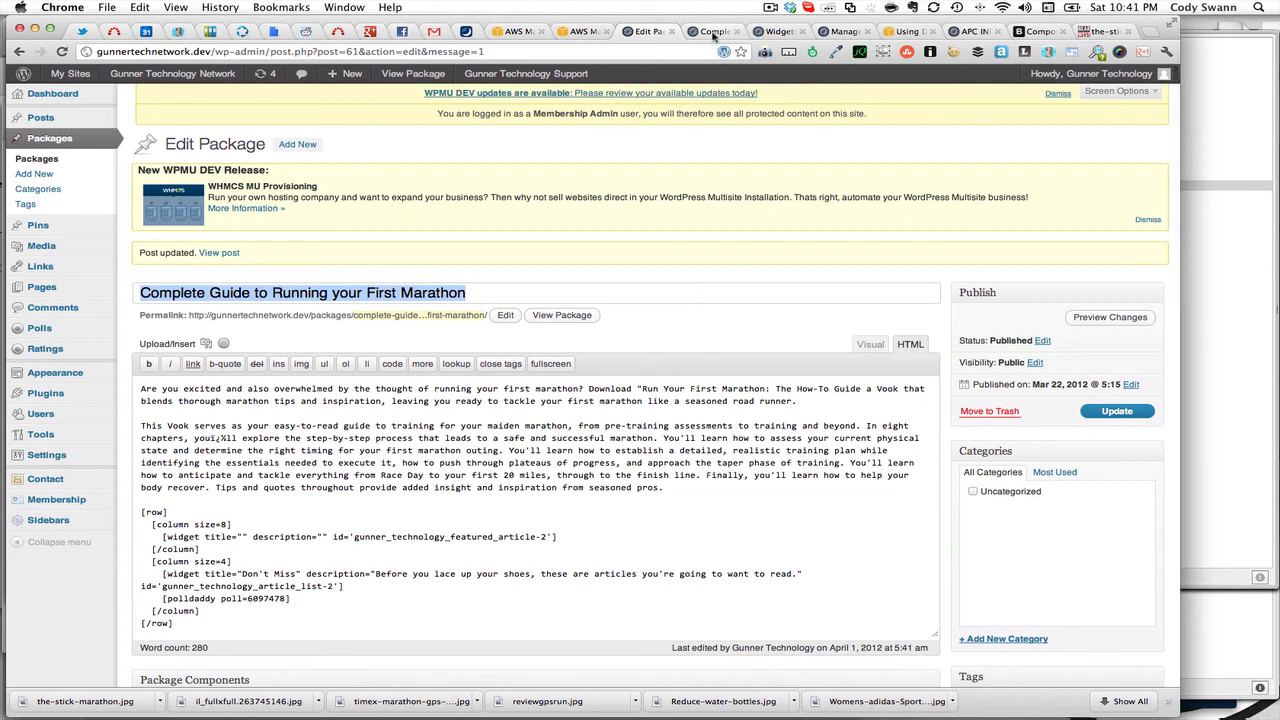
click(769, 8)
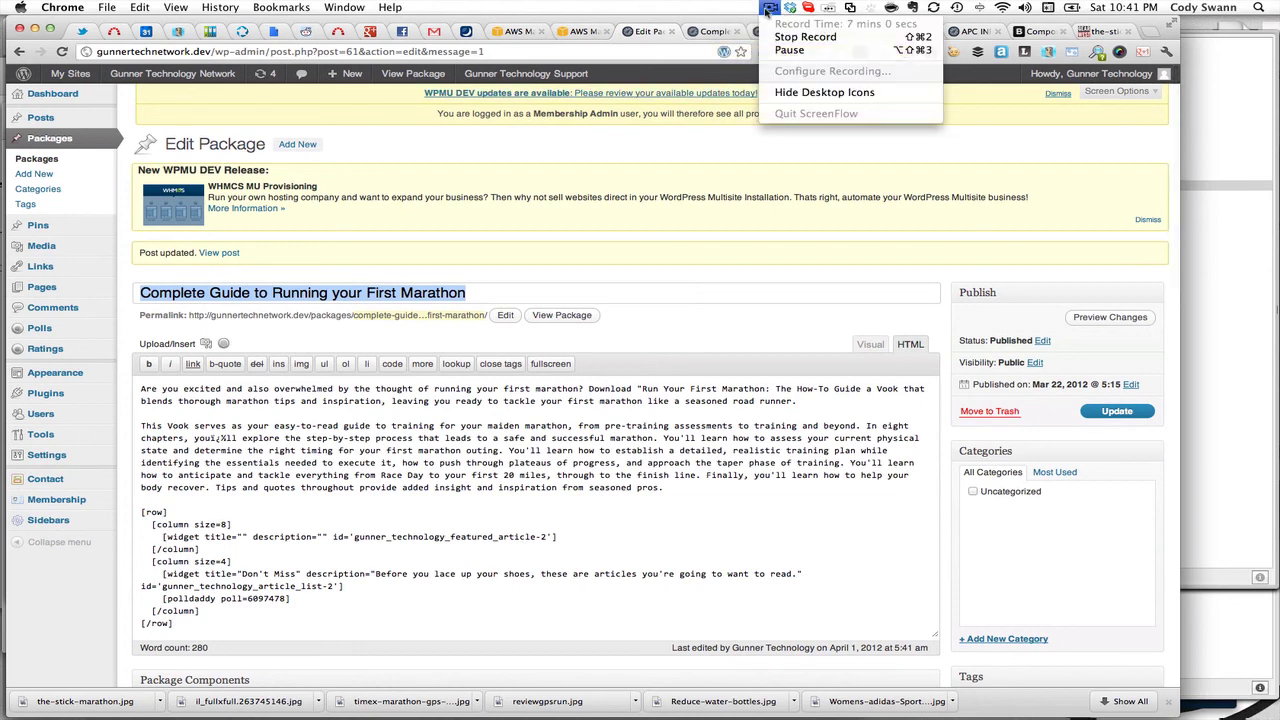